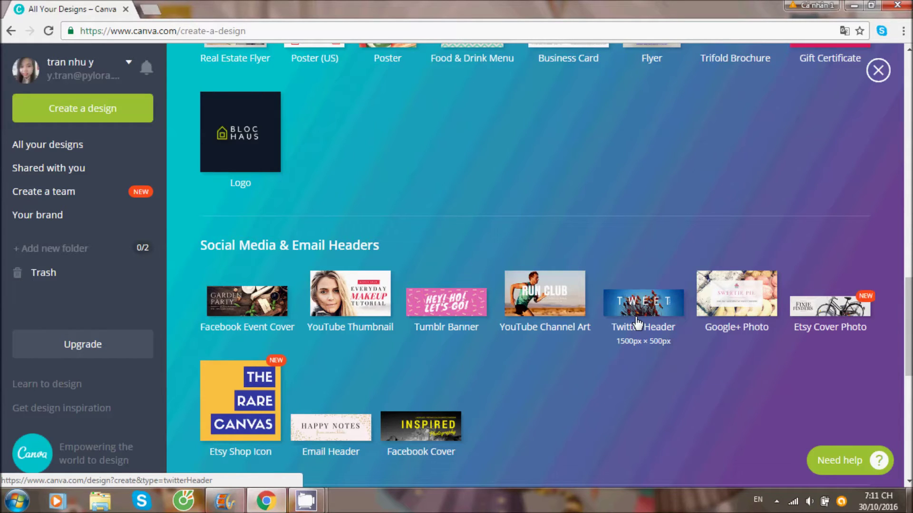
- Pick the Facebook Post design type from the Popular design types list
scroll(668, 212, up, 10)
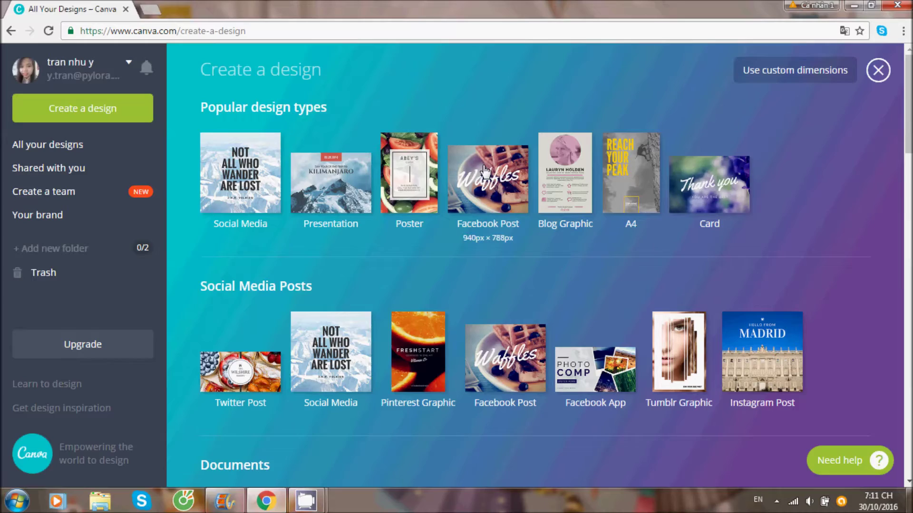
click(485, 173)
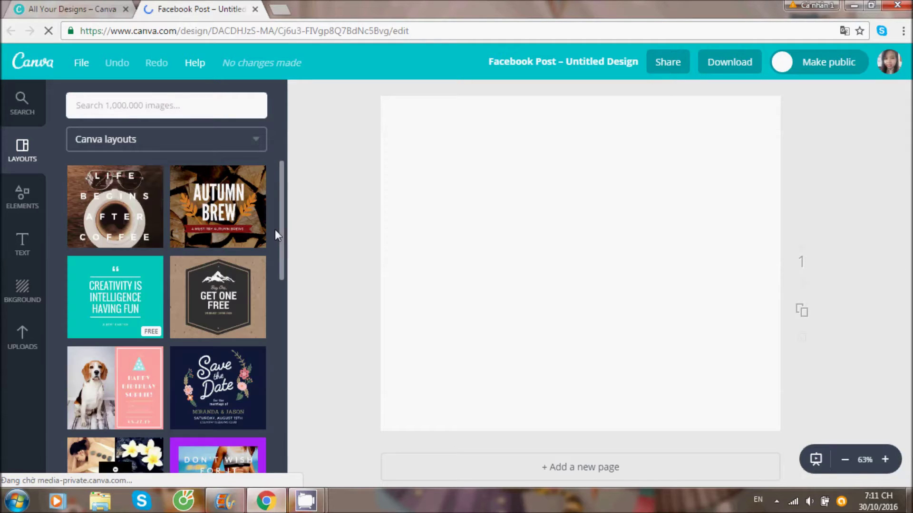
- Browse the ready-made layouts, then bring up the Elements panel beside the blank page
scroll(275, 229, down, 2)
scroll(274, 229, down, 5)
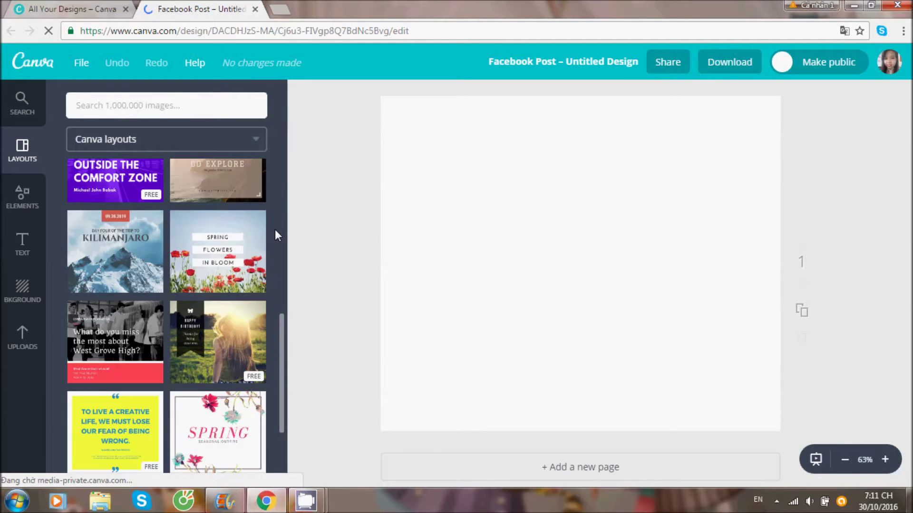
scroll(274, 229, up, 1)
scroll(120, 241, up, 10)
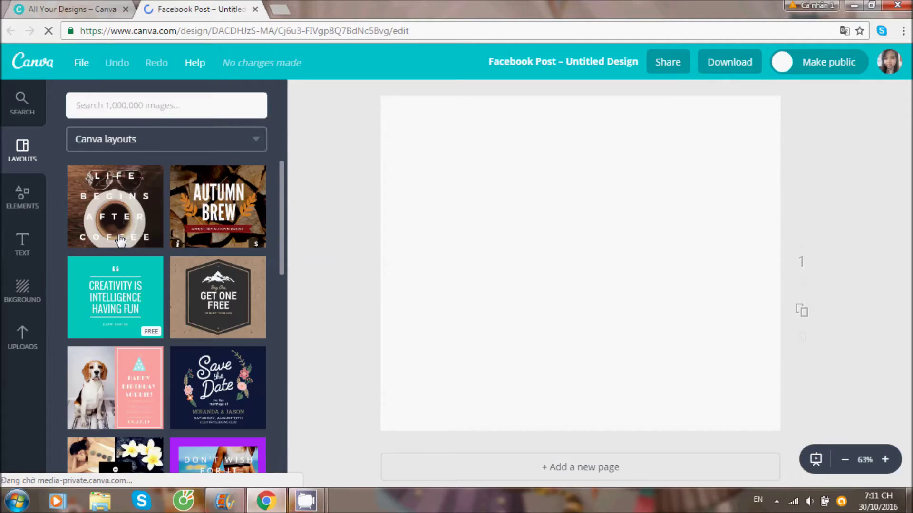
click(20, 197)
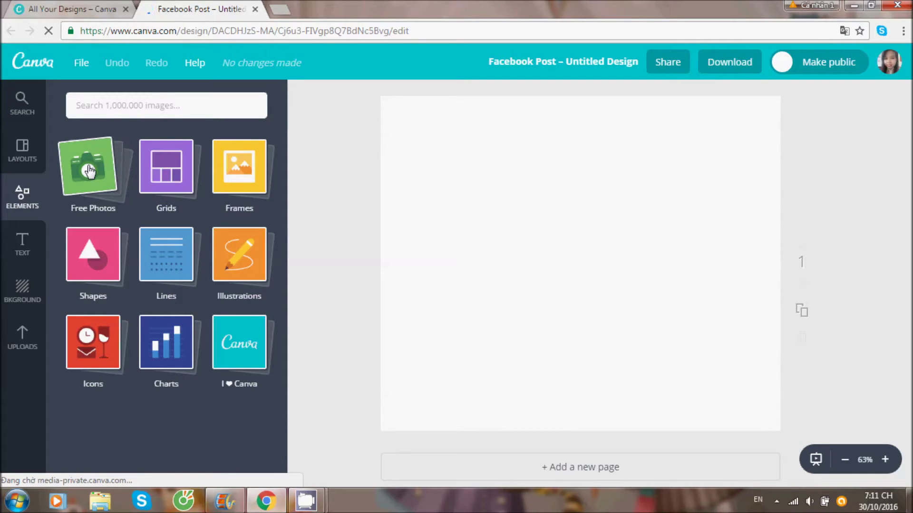
click(164, 168)
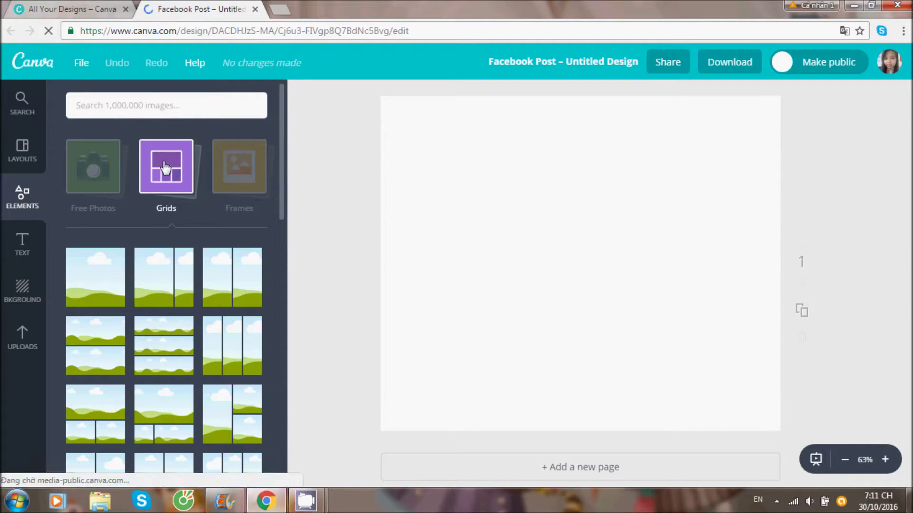
click(164, 167)
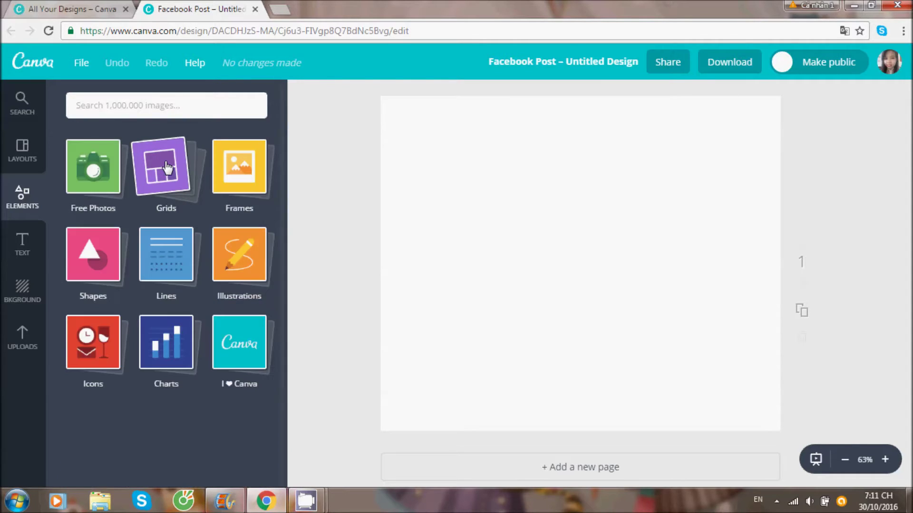
click(255, 166)
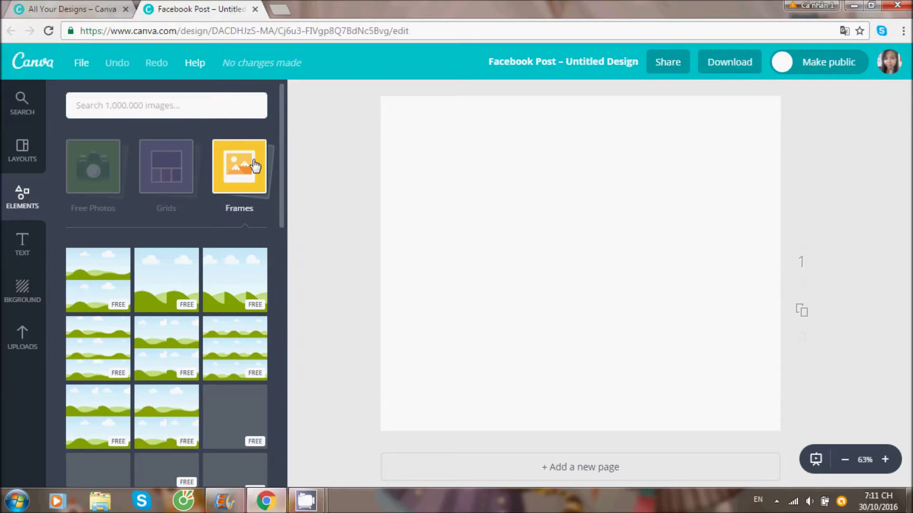
click(255, 165)
click(90, 267)
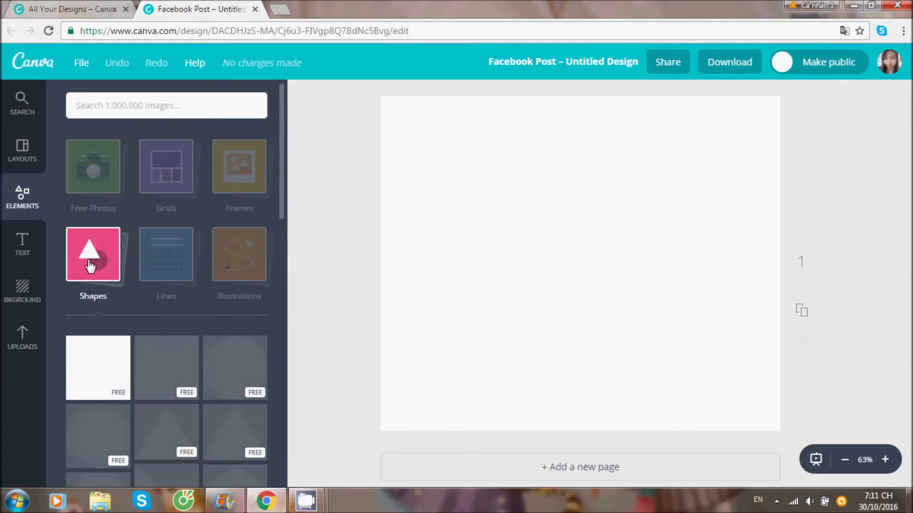
click(90, 267)
click(163, 267)
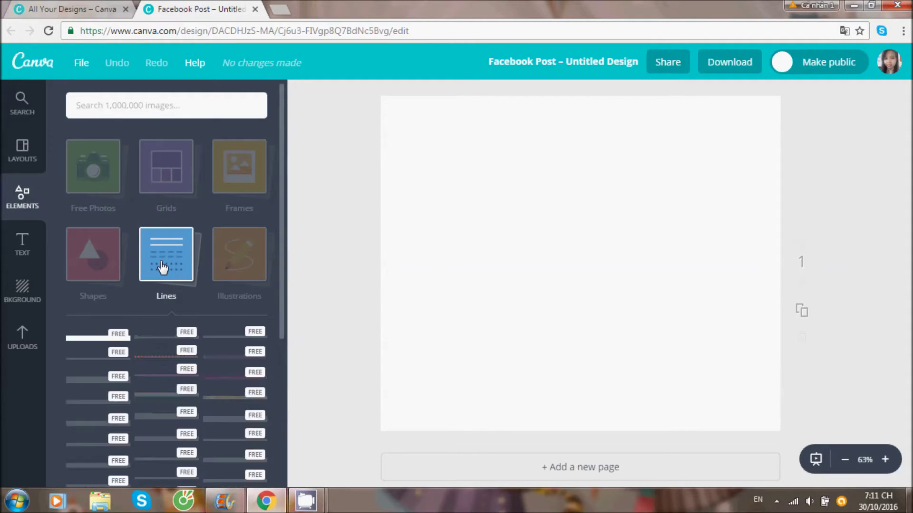
click(163, 266)
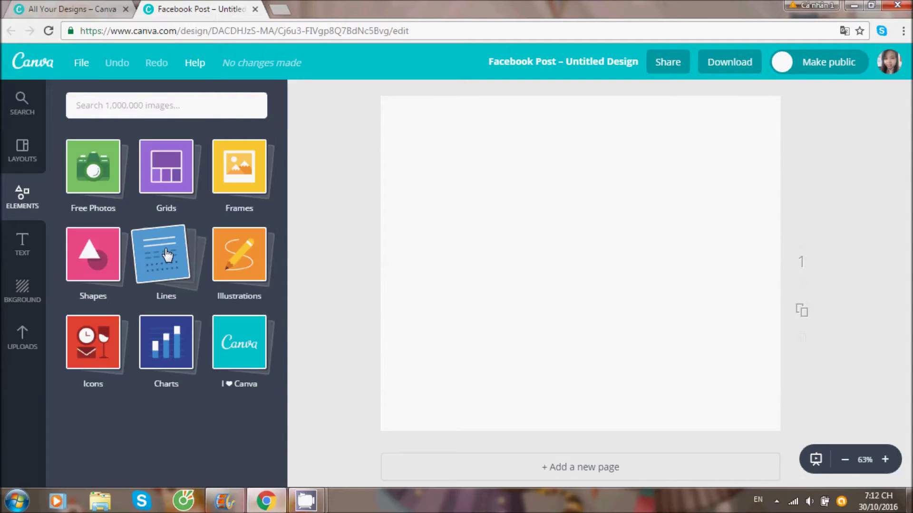
click(235, 258)
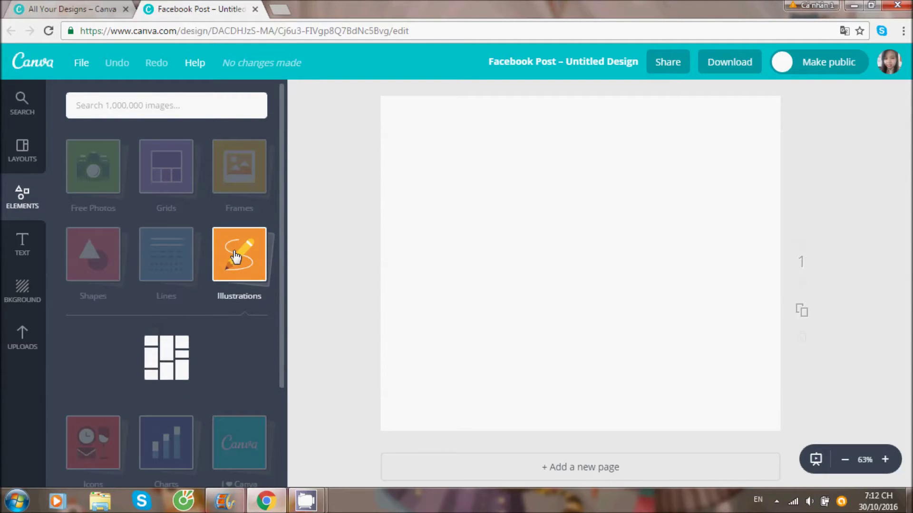
scroll(248, 306, down, 3)
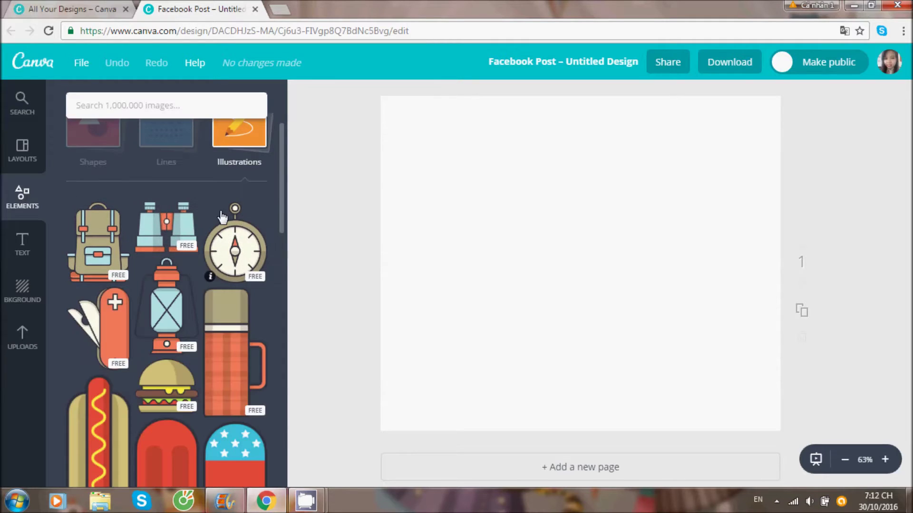
click(242, 149)
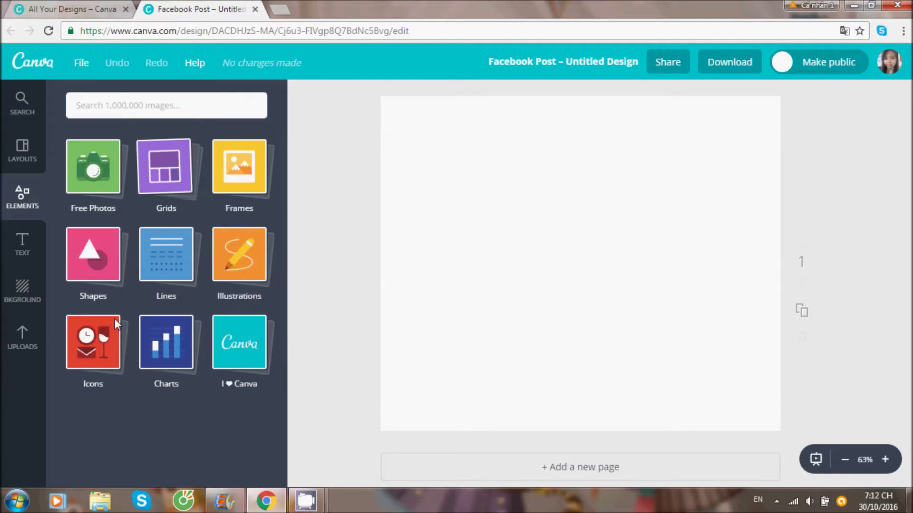
click(99, 353)
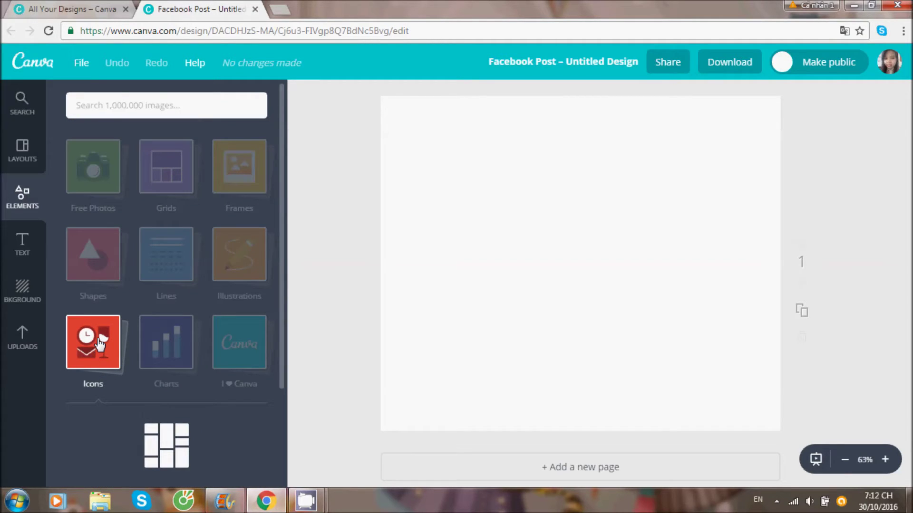
scroll(116, 398, down, 3)
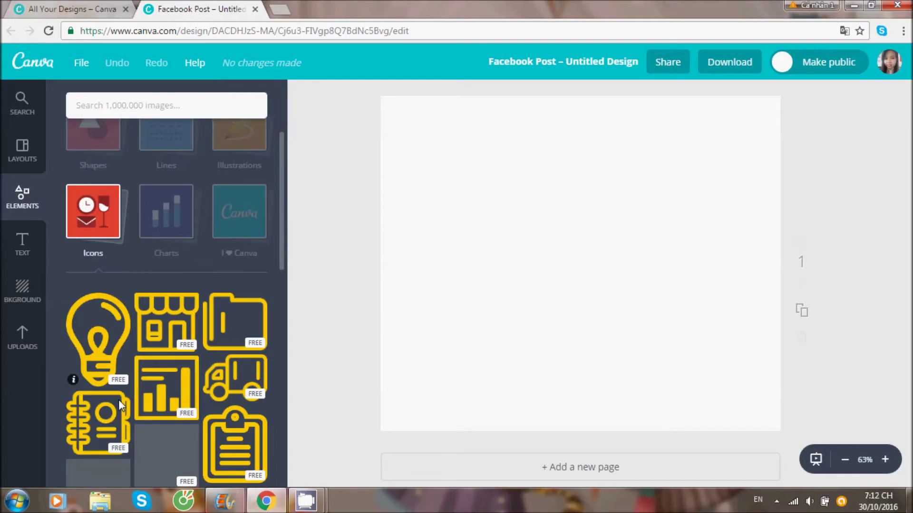
click(173, 223)
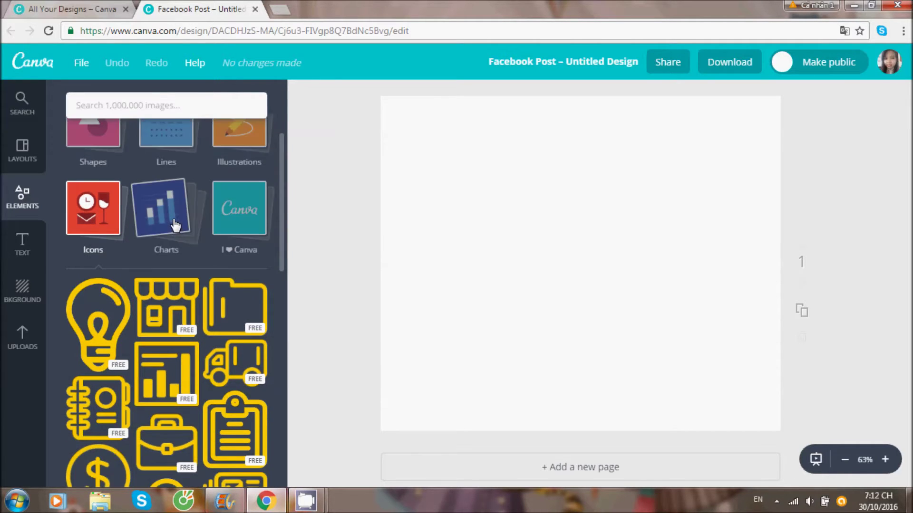
click(158, 354)
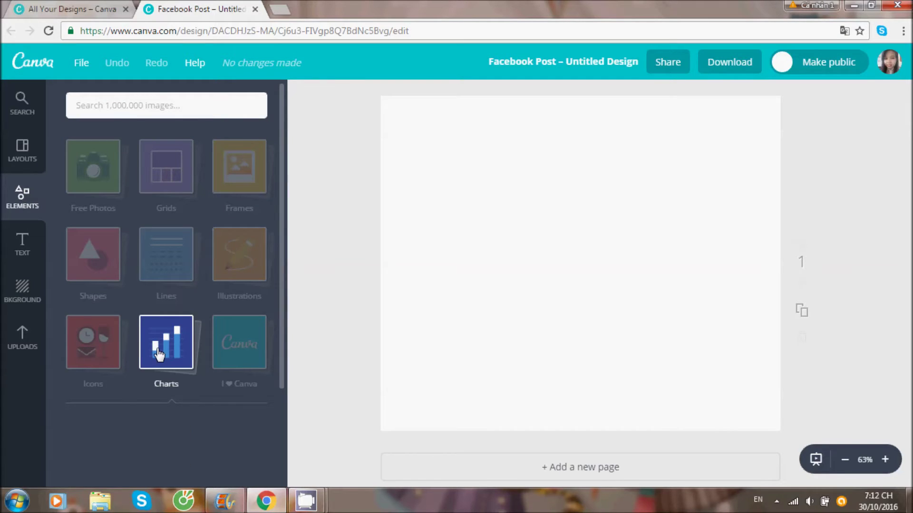
scroll(158, 354, down, 4)
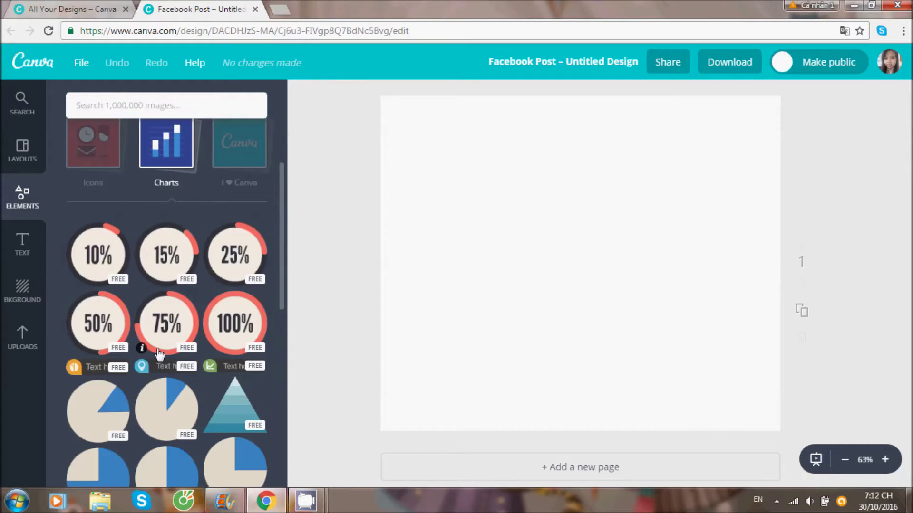
scroll(157, 348, up, 4)
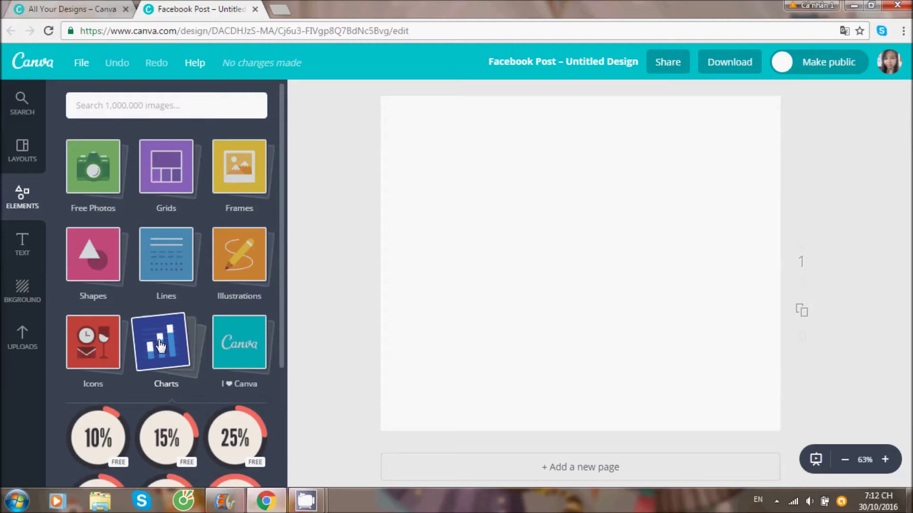
- Look through the Text and Background panels, ending on the Uploads image library
click(22, 244)
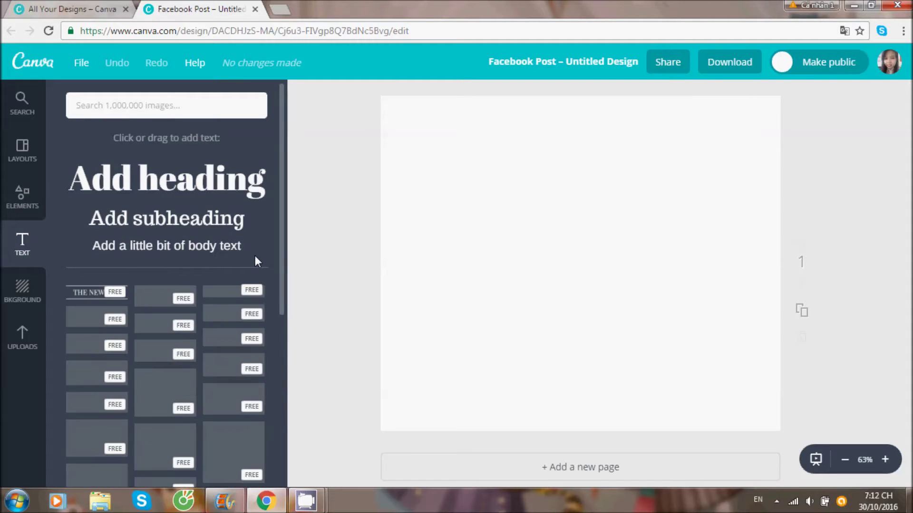
scroll(258, 267, down, 1)
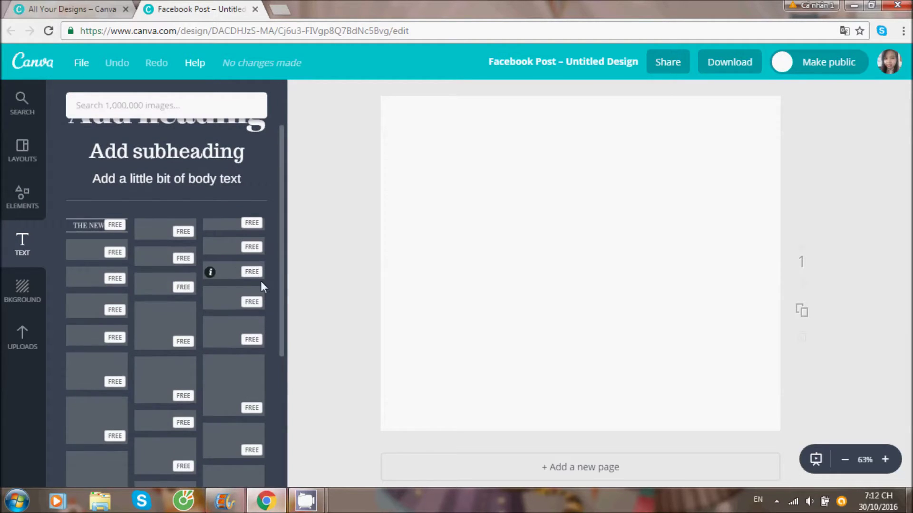
scroll(260, 281, down, 3)
scroll(260, 281, down, 2)
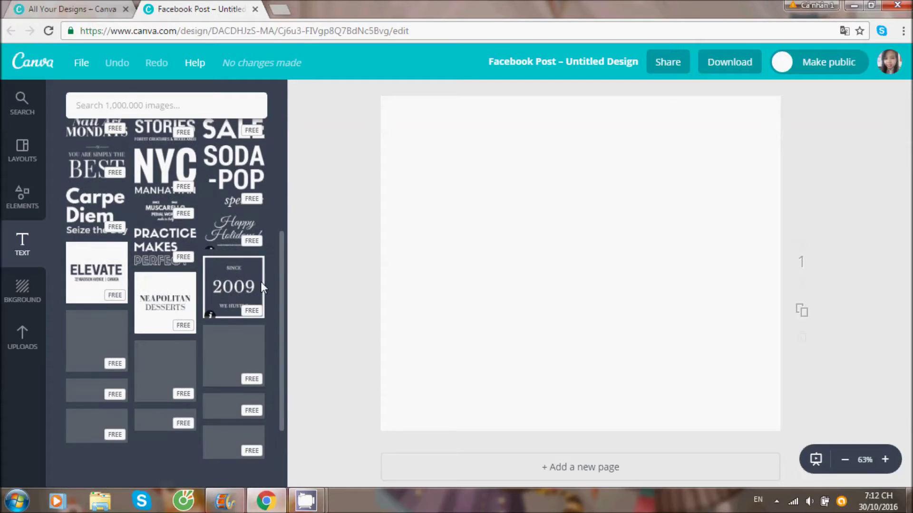
scroll(261, 281, up, 5)
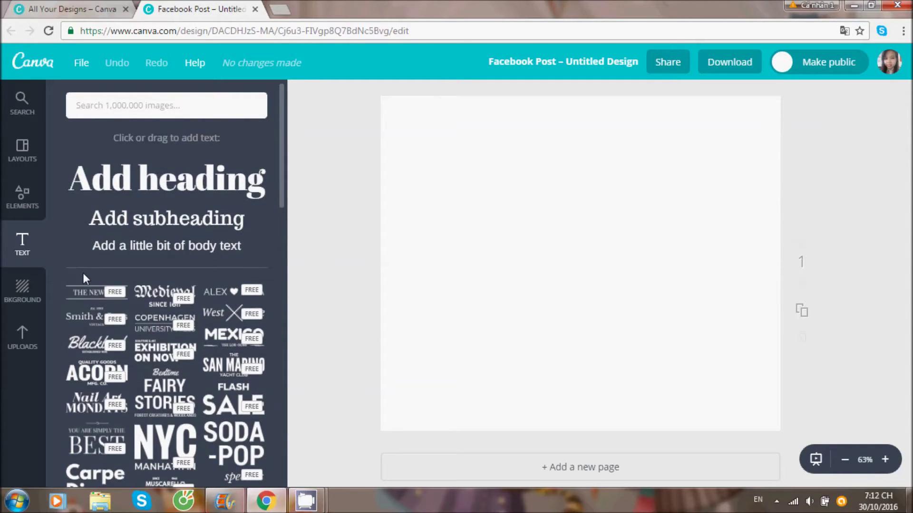
click(20, 294)
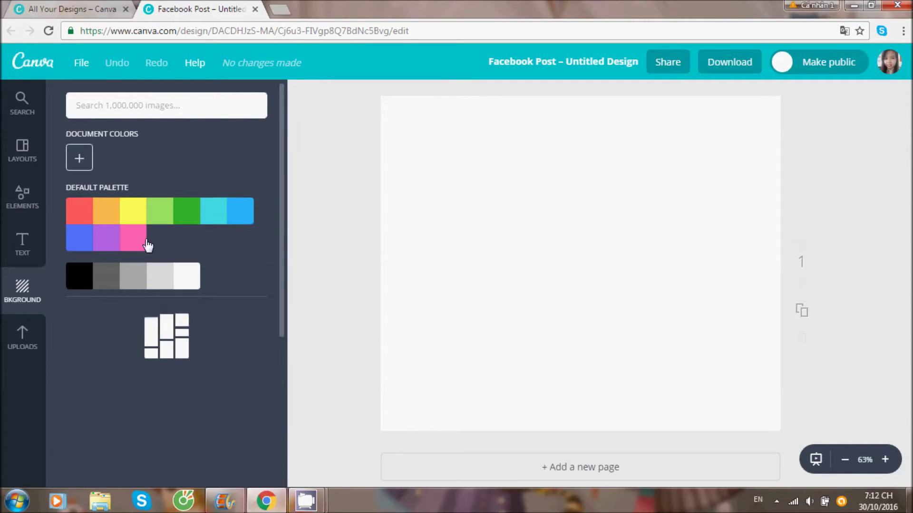
click(22, 339)
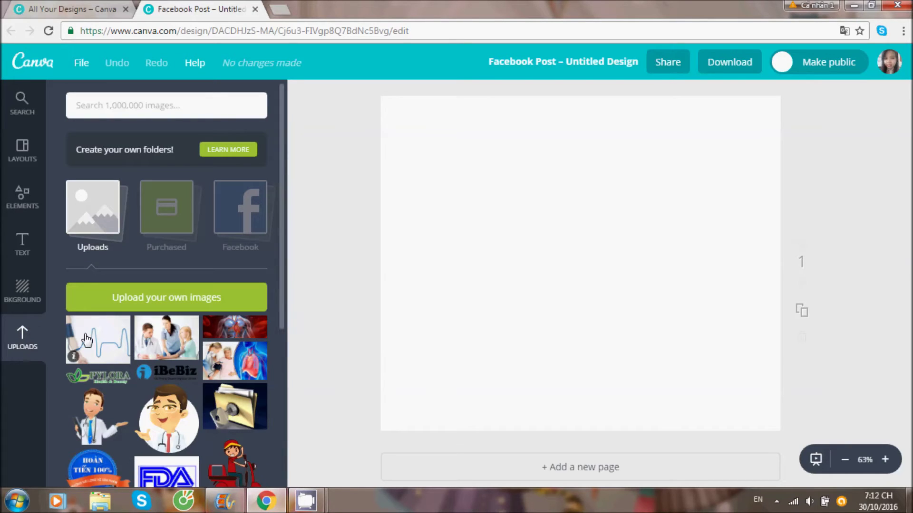
- Upload image file 11 from the computer into Canva
click(177, 300)
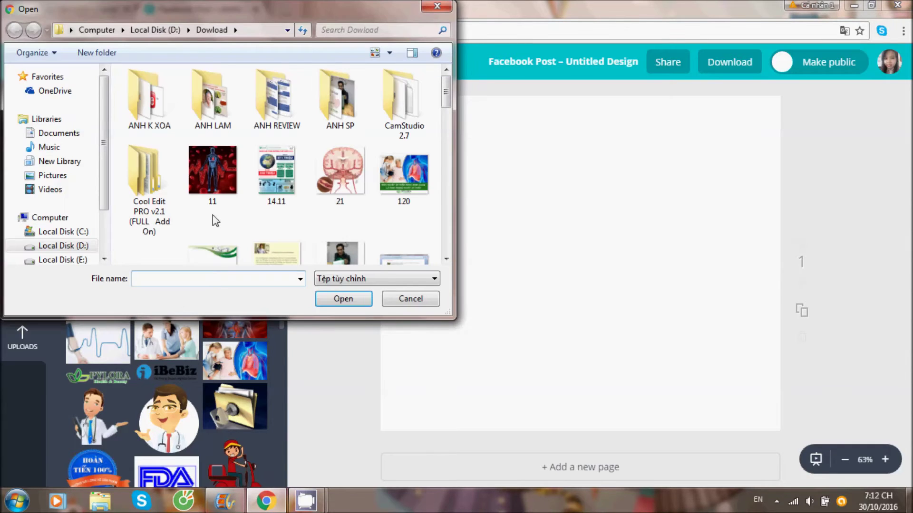
click(227, 195)
click(329, 299)
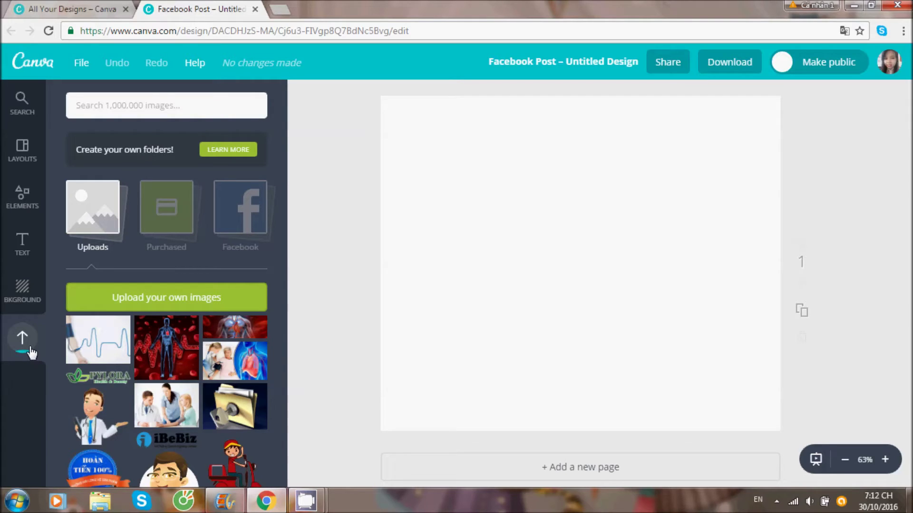
- Place the nurse-and-heart photo and enlarge it across the full page width at the top
click(229, 369)
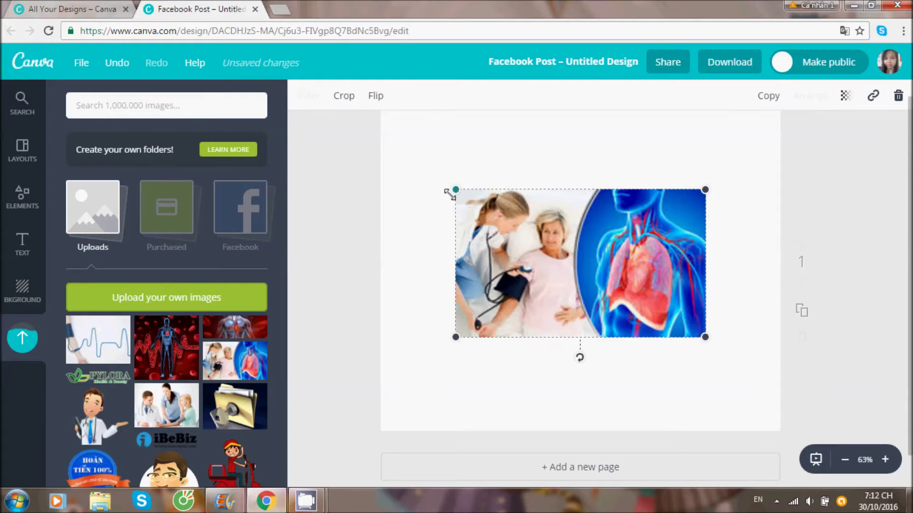
drag(455, 190, 378, 124)
drag(714, 144, 819, 167)
scroll(819, 166, up, 1)
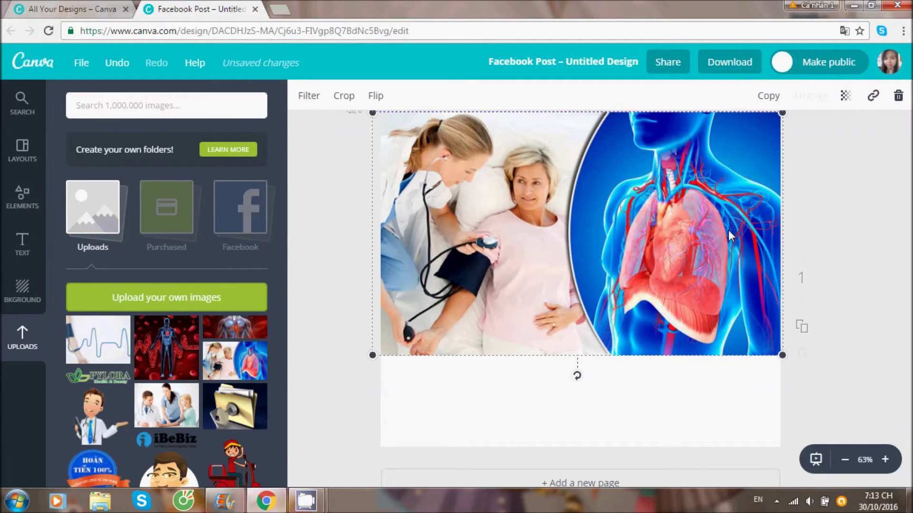
drag(729, 236, 731, 236)
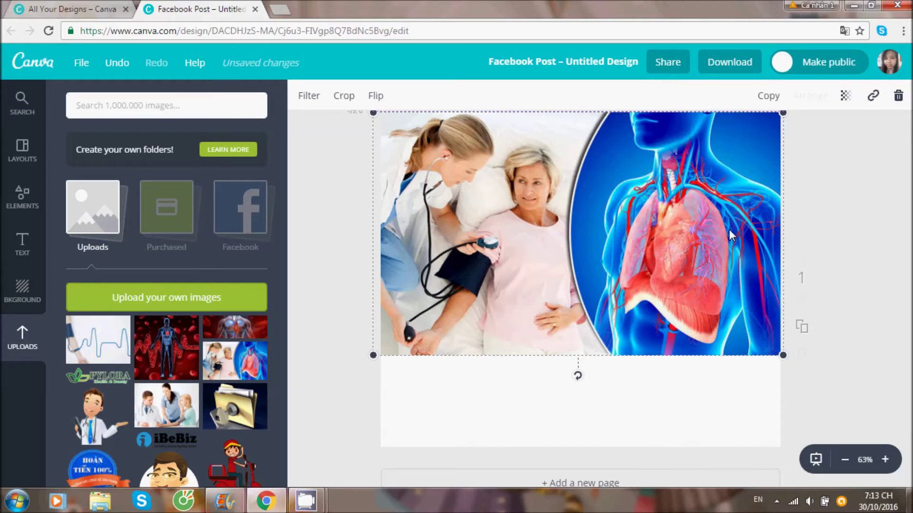
click(896, 233)
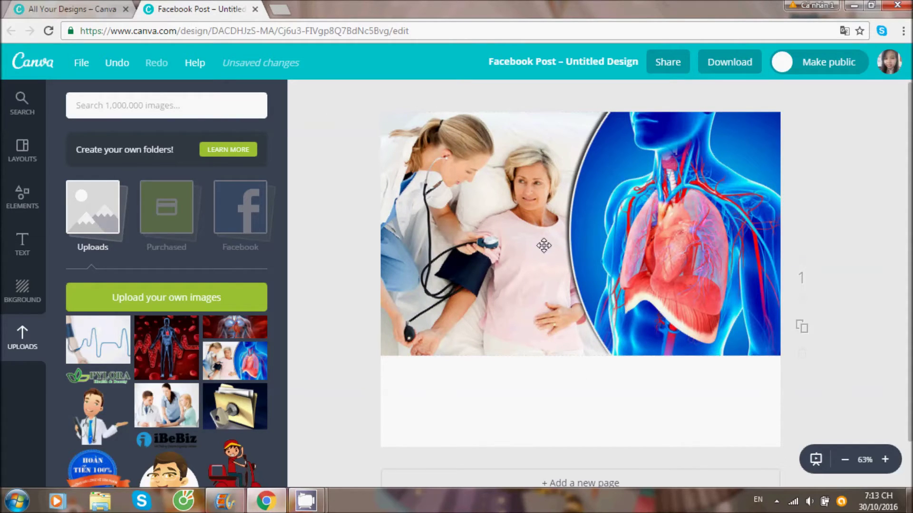
click(22, 244)
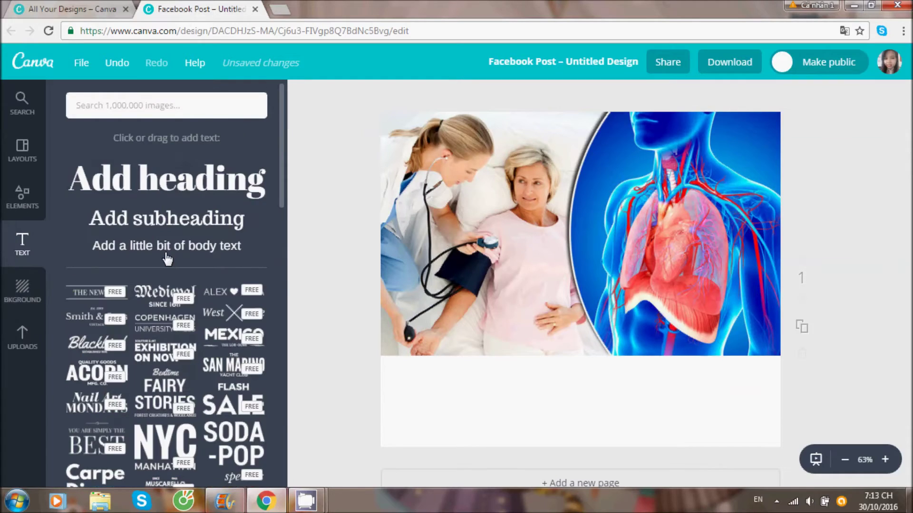
- Add a body text box below the photo, replacing its placeholder with 'huyết áp thấp rất nguy hiểm'
drag(169, 244, 561, 378)
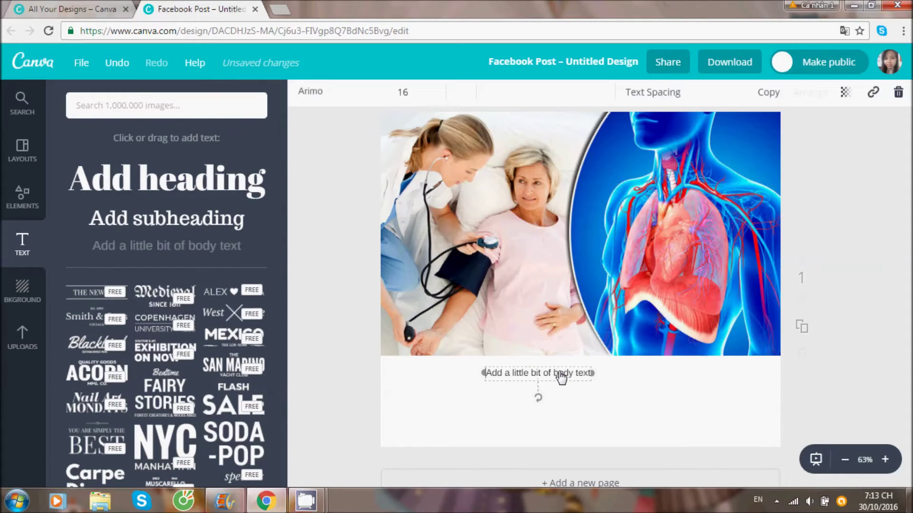
click(561, 376)
key(BackSpace)
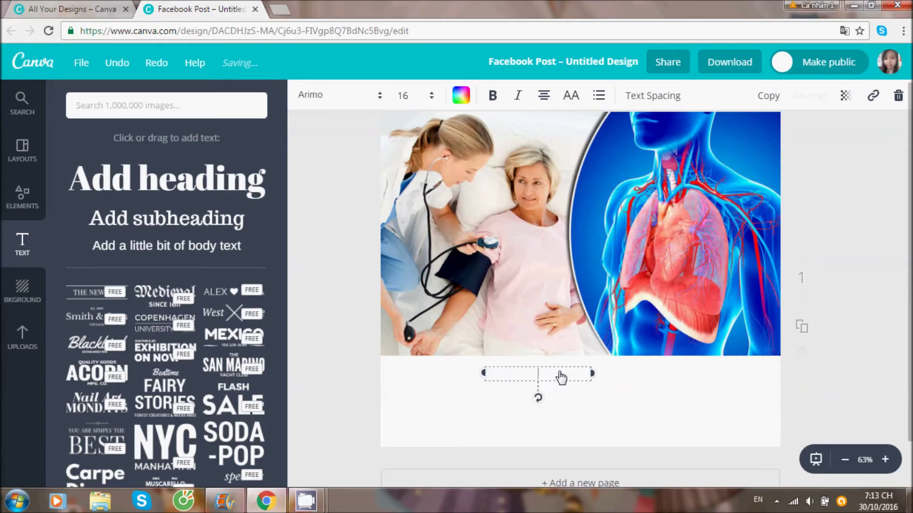
text(huyết áp thấp raất n)
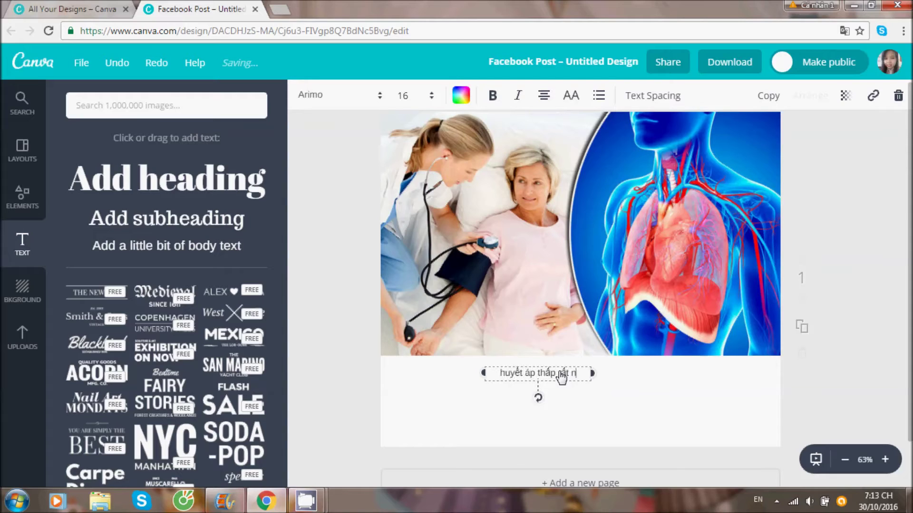
text(guy hiểm)
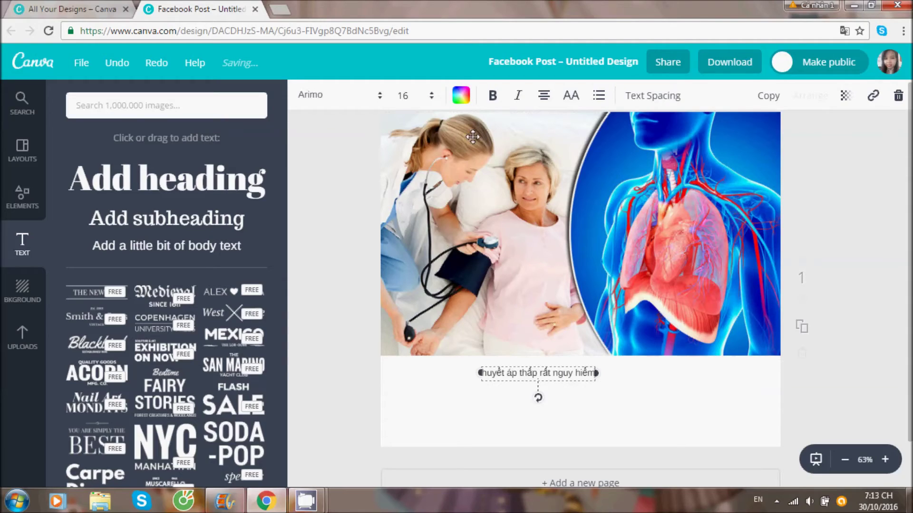
- Make the caption bold, italic and uppercase at font size 42
click(493, 97)
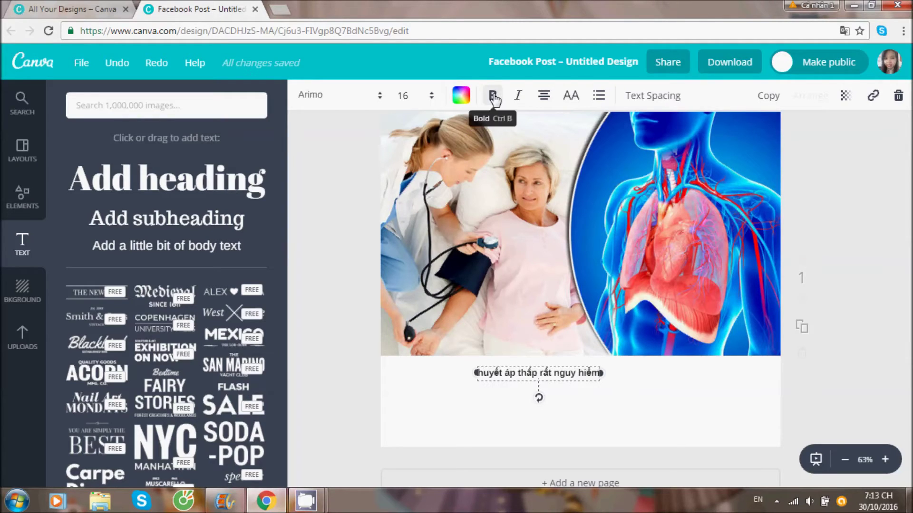
click(520, 100)
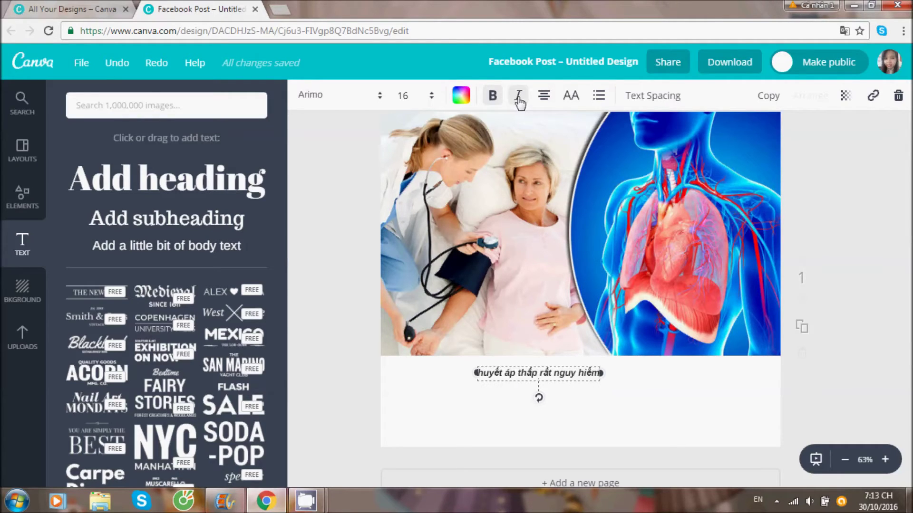
click(571, 97)
click(431, 97)
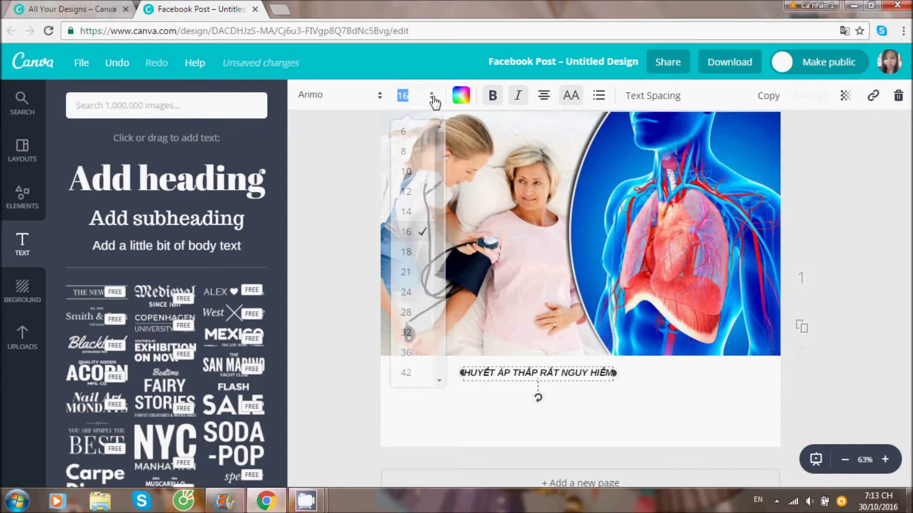
click(406, 373)
- Widen the caption box on both sides so the text fits on one line
drag(615, 418, 787, 382)
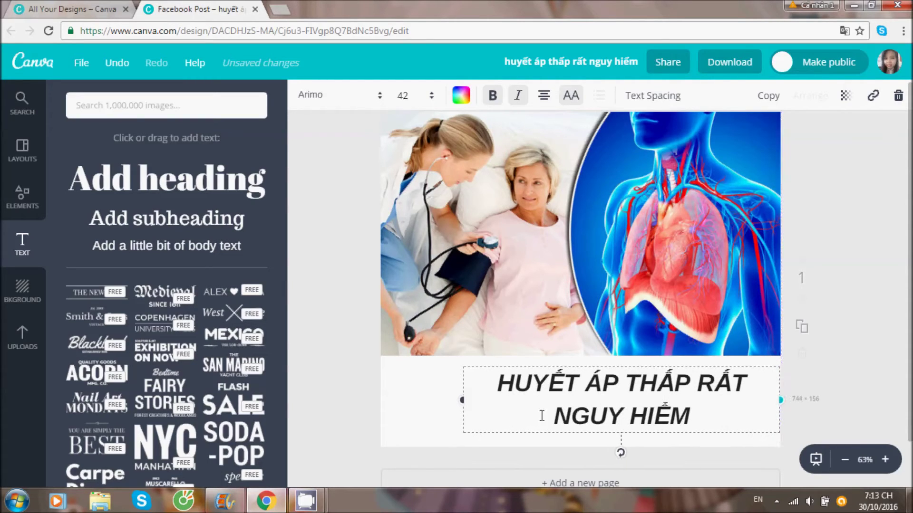
drag(462, 400, 374, 384)
drag(779, 383, 790, 383)
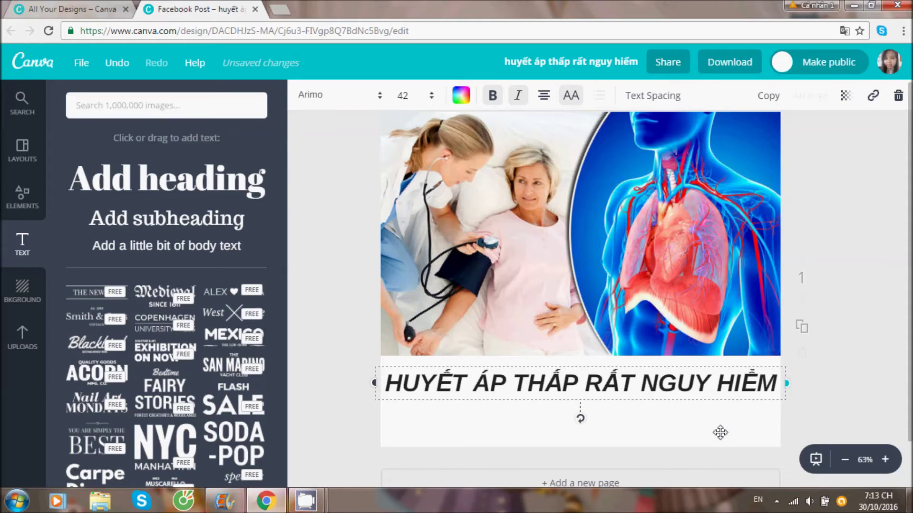
click(384, 97)
- Keep the Arimo font and lower the caption's transparency from 100 to 57
scroll(408, 197, down, 10)
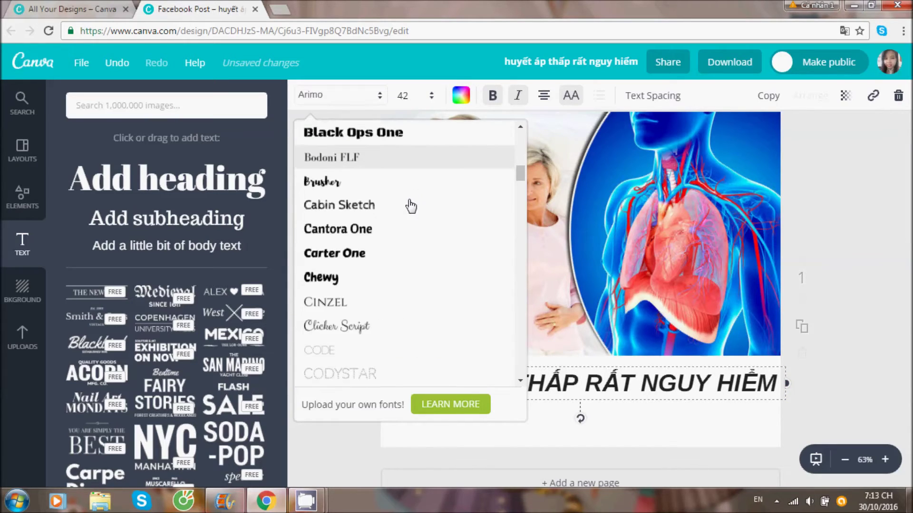
scroll(411, 205, down, 3)
scroll(407, 181, up, 10)
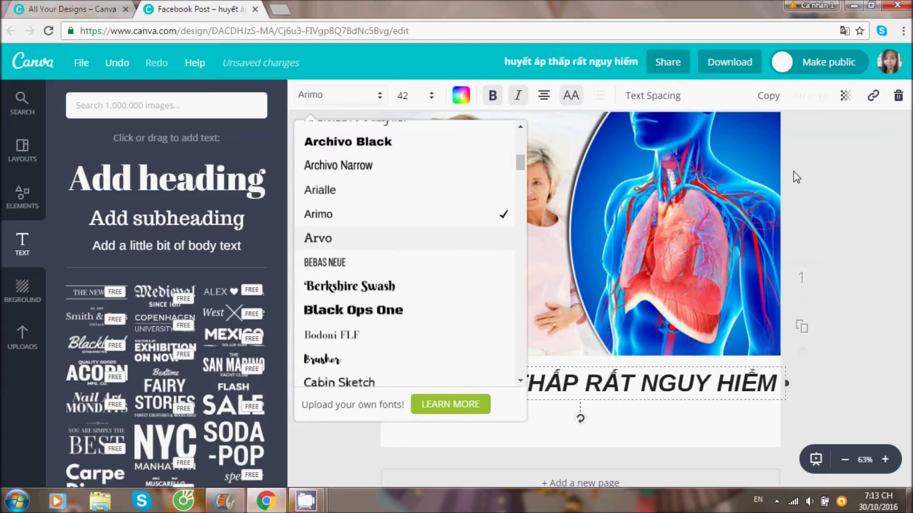
click(818, 184)
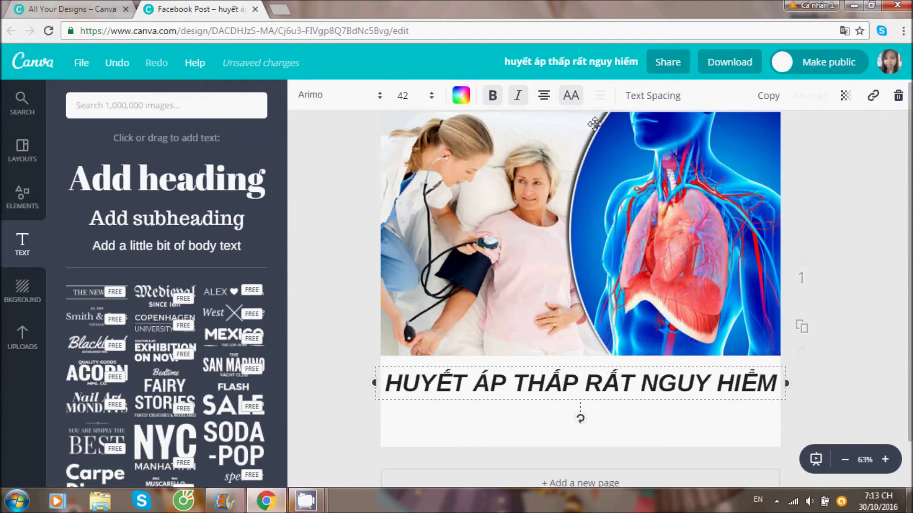
click(544, 95)
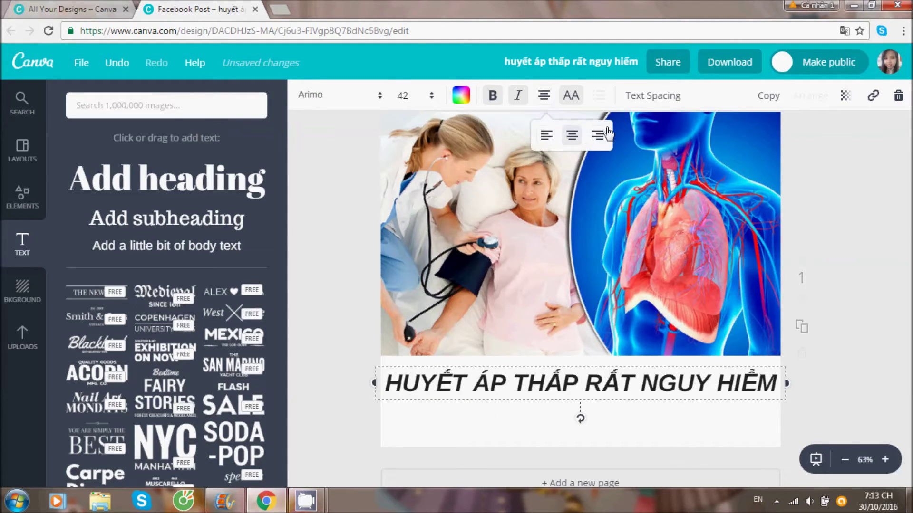
click(847, 96)
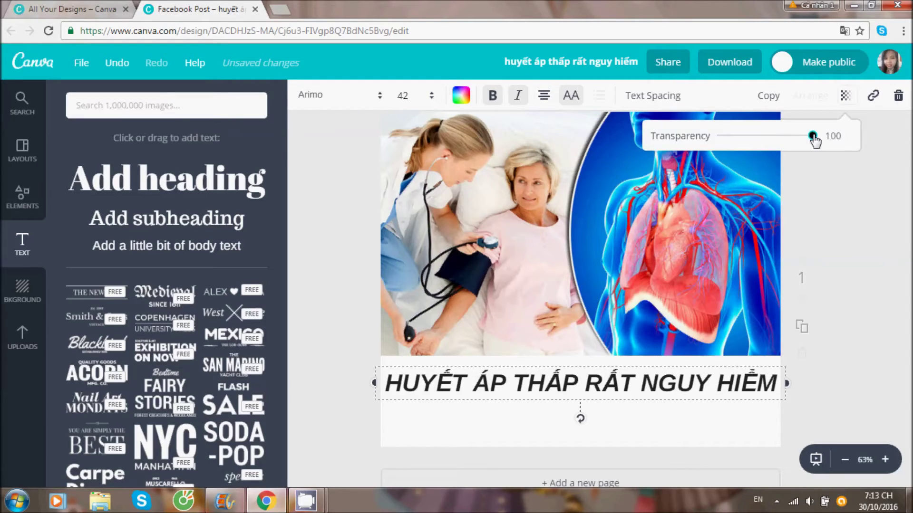
mouse_move(814, 142)
mouse_down()
mouse_move(774, 149)
mouse_move(828, 145)
mouse_up()
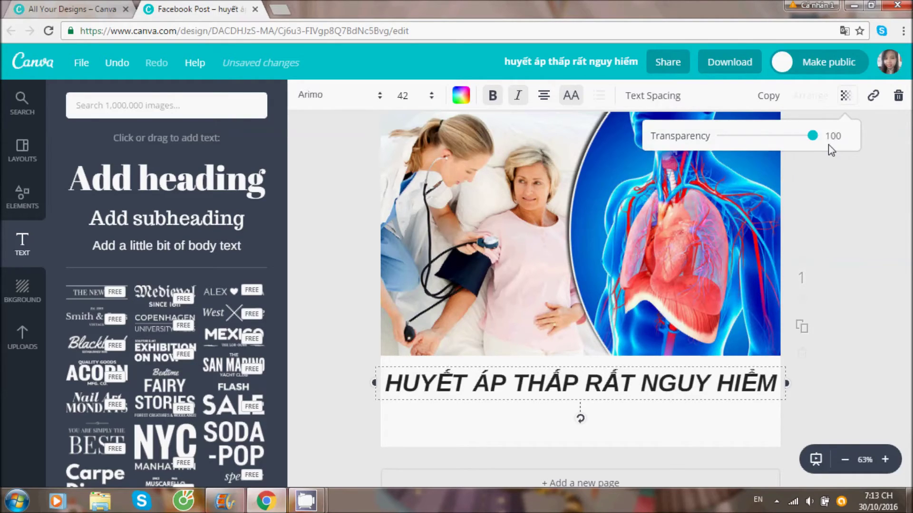
- Fade the photo to 50 transparency, leaving it in its original orientation
click(663, 187)
click(845, 109)
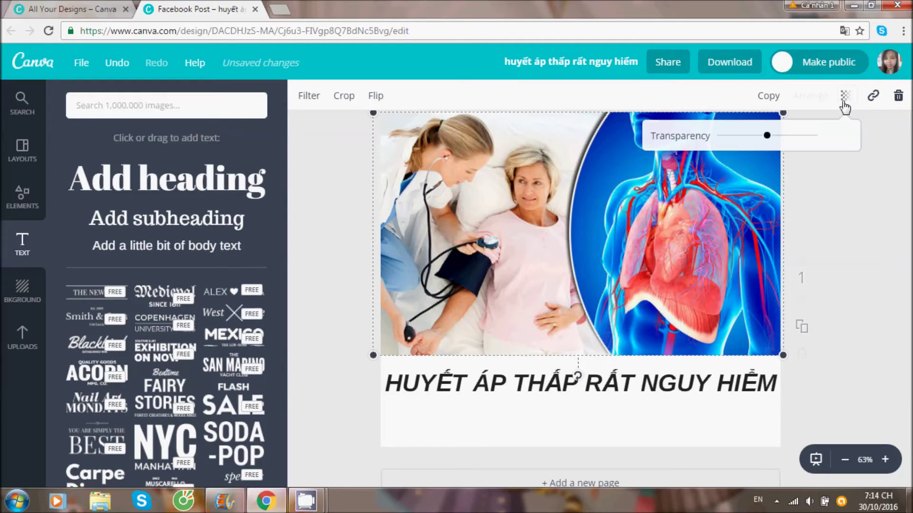
drag(811, 136, 831, 136)
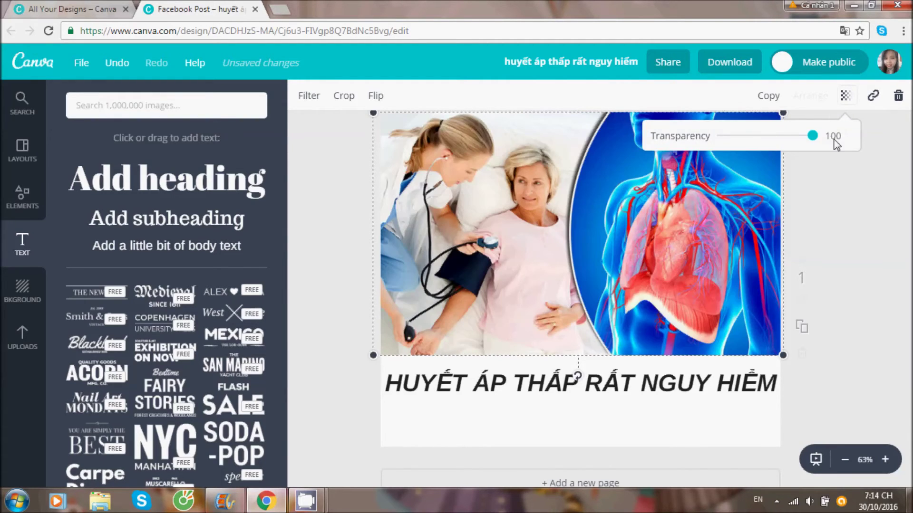
click(376, 98)
click(395, 136)
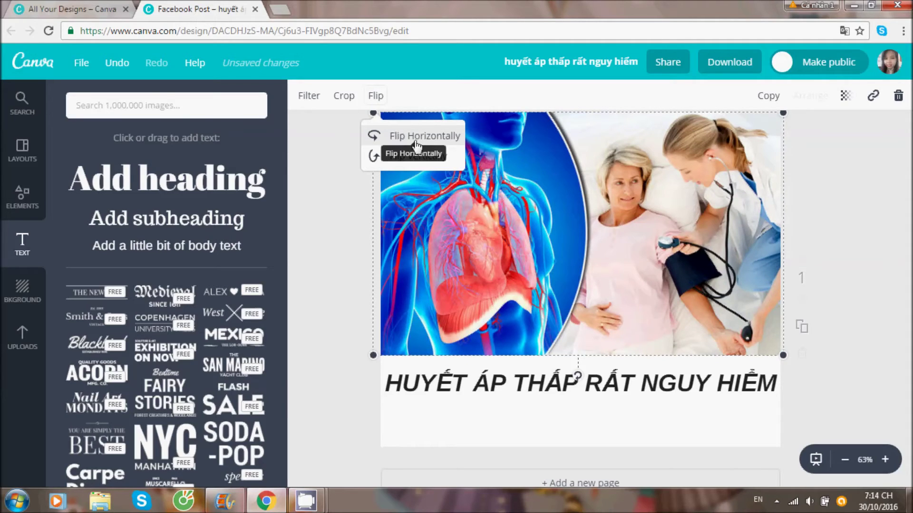
click(395, 136)
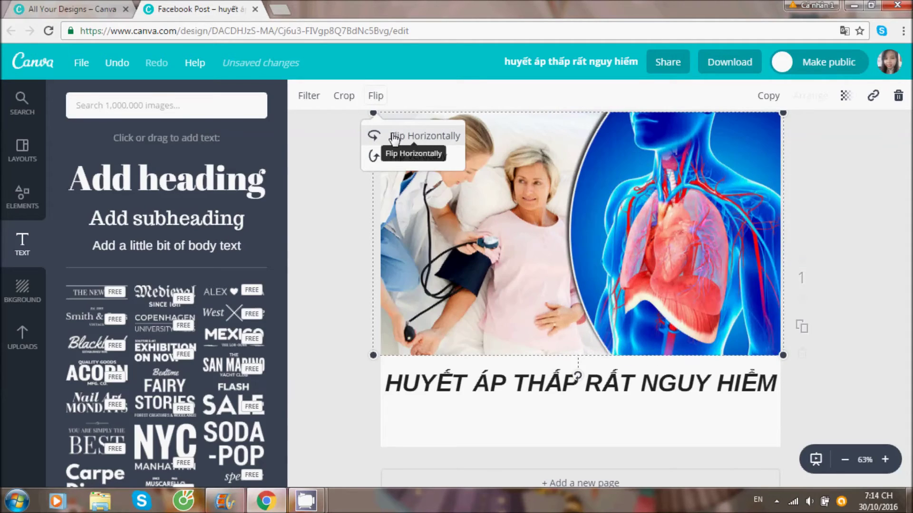
click(310, 97)
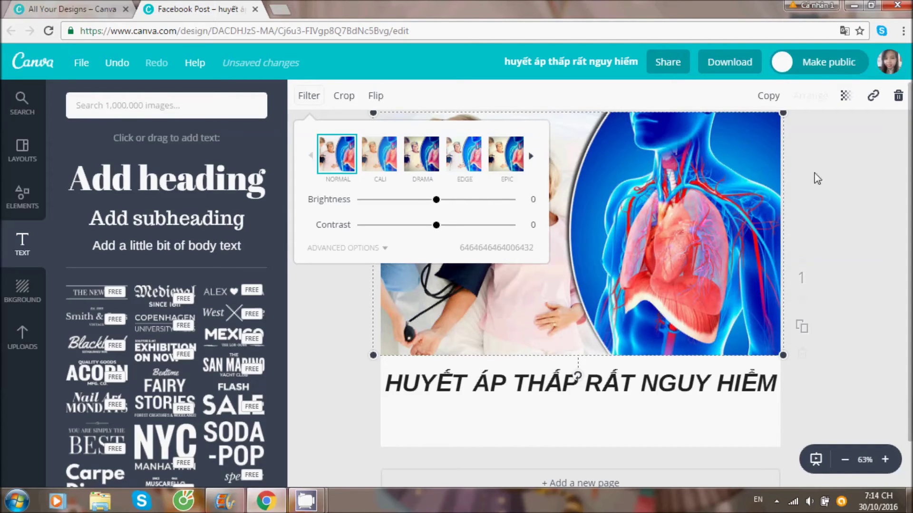
- Drag the PYLORA logo from Uploads and centre it beneath the caption
click(23, 347)
drag(98, 309, 581, 418)
drag(518, 430, 607, 421)
- Retitle the design 'hapth' and export it as the PNG file hapth.png
click(822, 381)
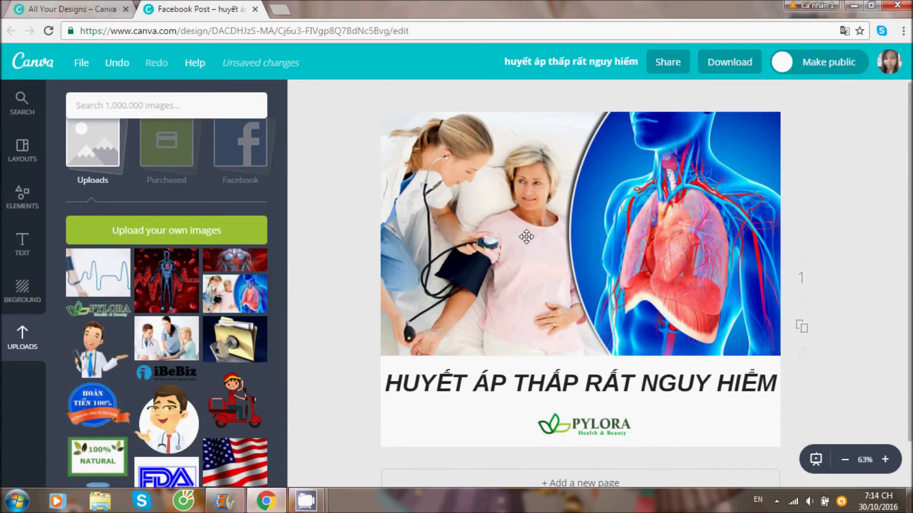
click(590, 64)
text(hapth)
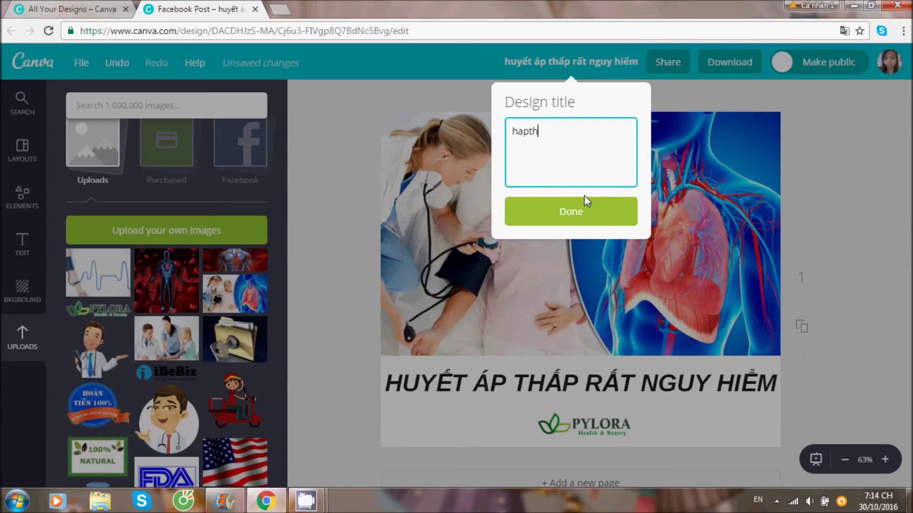
click(584, 206)
click(727, 62)
click(726, 218)
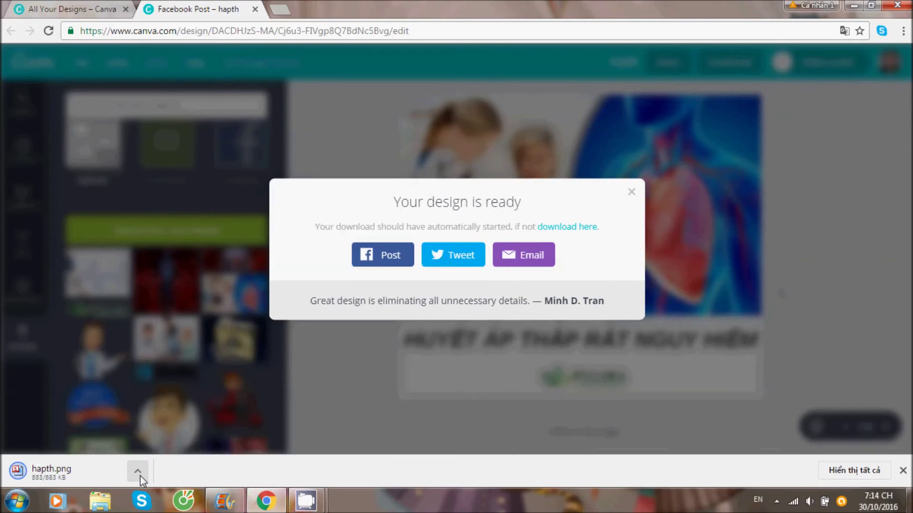
- Check the hapth.png download's options, then close Chrome's download bar
click(137, 472)
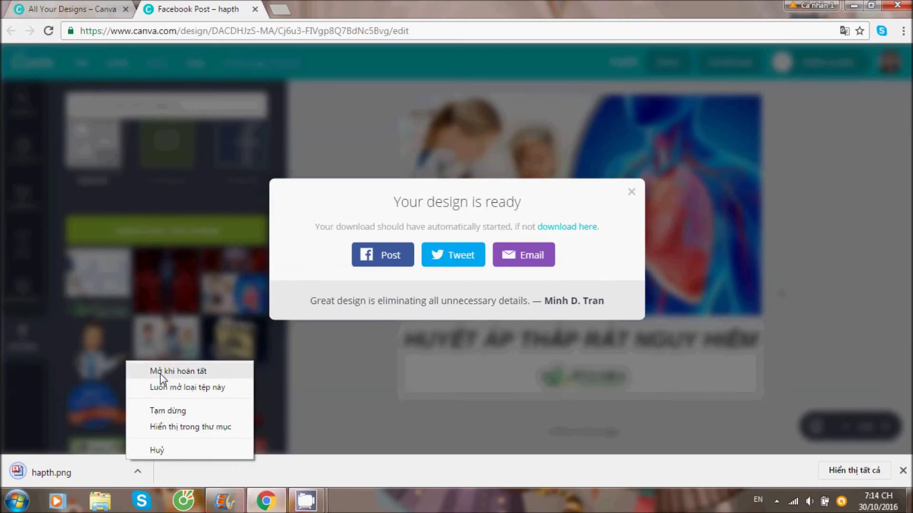
click(137, 472)
click(137, 472)
click(155, 384)
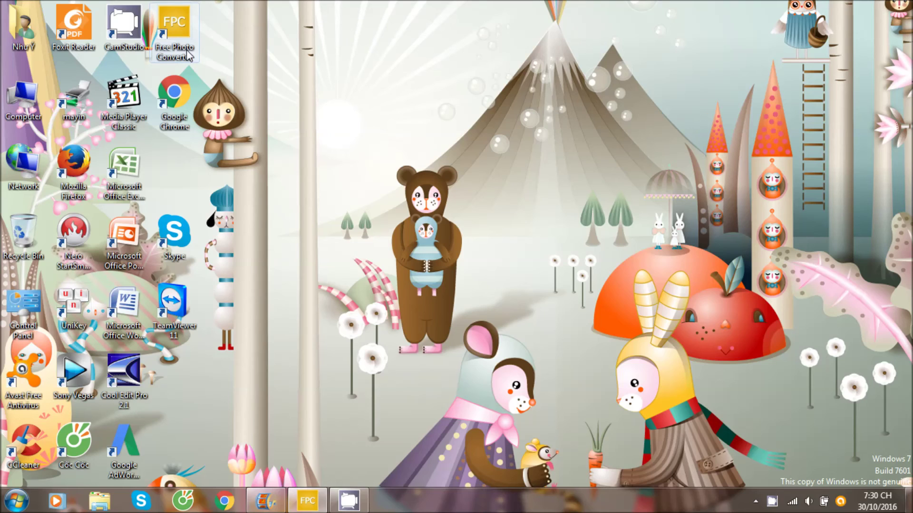
- Launch Free Photo Converter, add daudaday.png from the COVER FB folder, and preview it
click(306, 501)
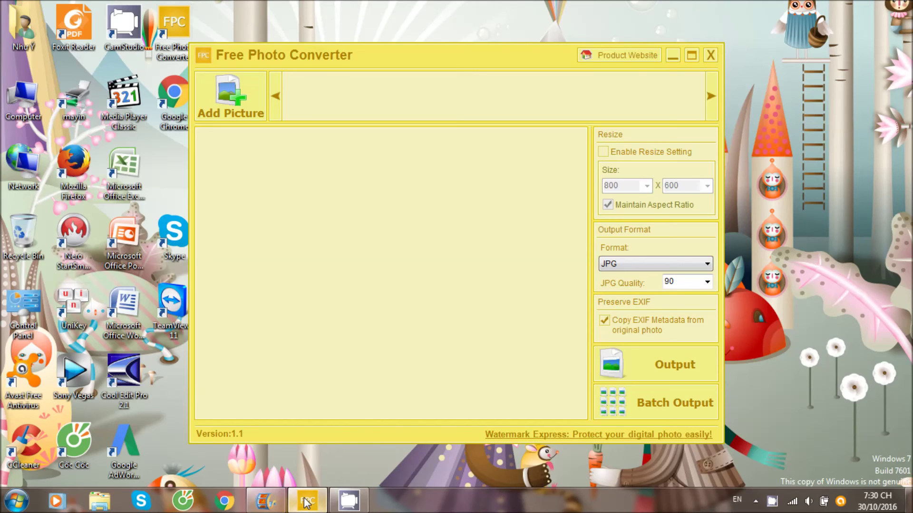
click(235, 99)
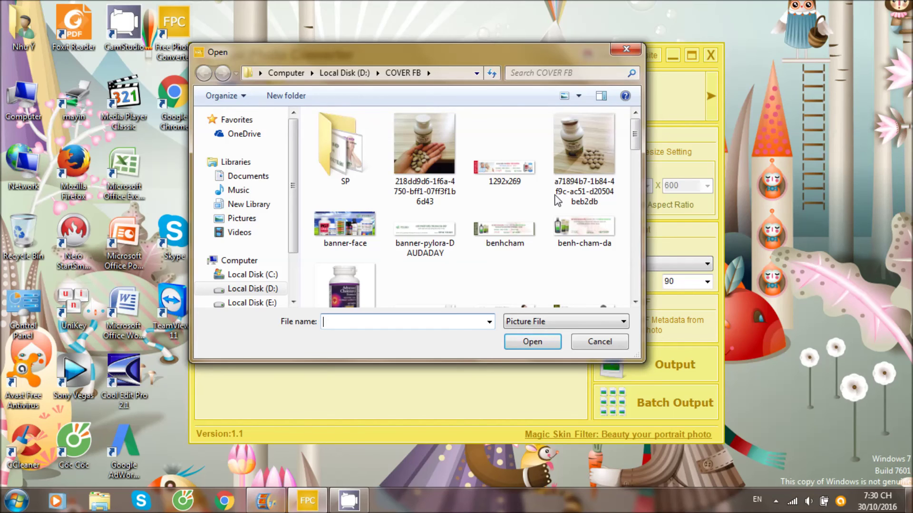
drag(637, 134, 639, 173)
click(531, 205)
click(533, 340)
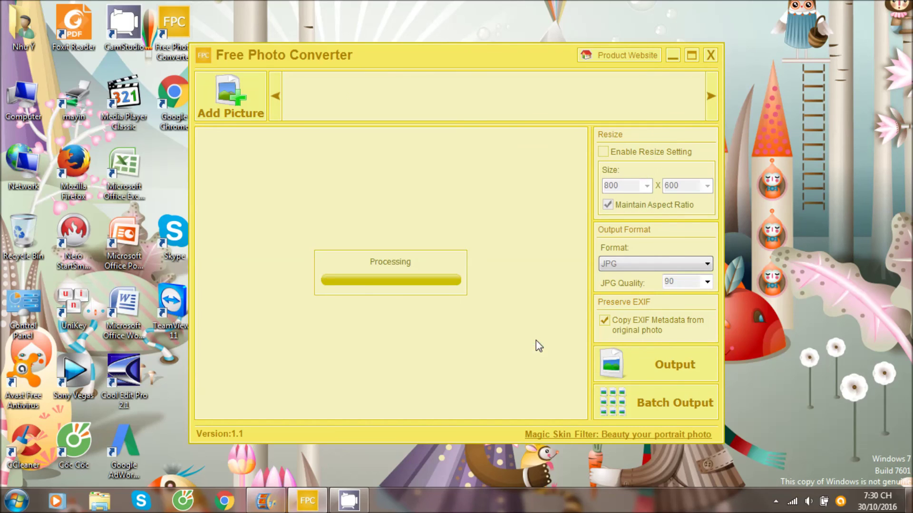
click(312, 93)
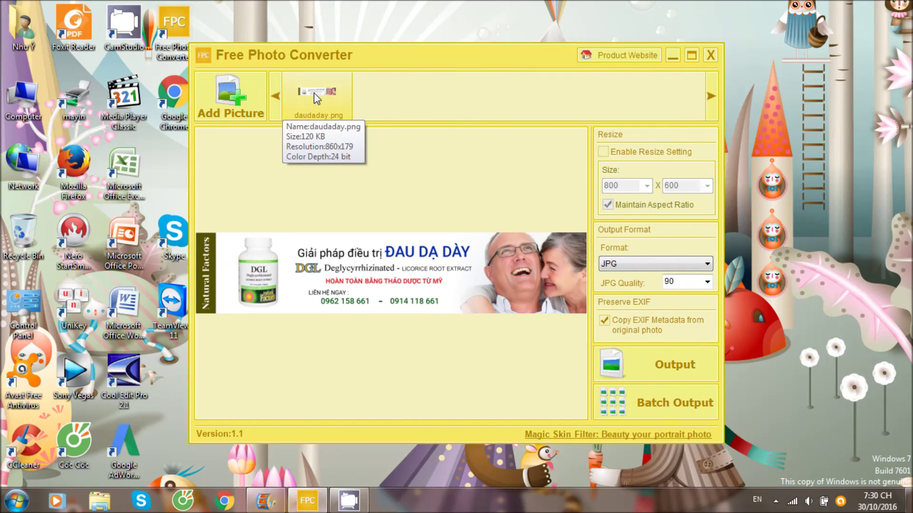
- Enable resizing and set the output size to 780 × 560
click(603, 152)
double_click(612, 185)
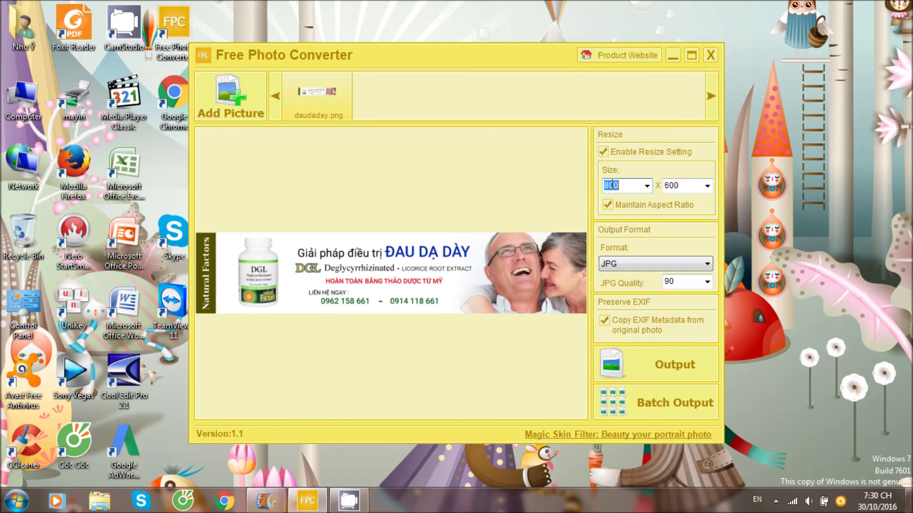
text(730)
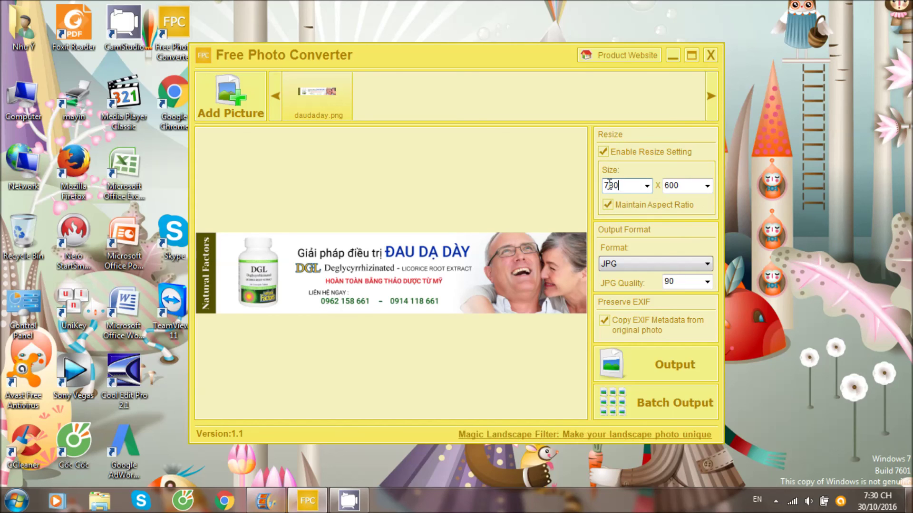
key(BackSpace)
key(BackSpace)
text(80)
double_click(675, 185)
key(BackSpace)
text(5)
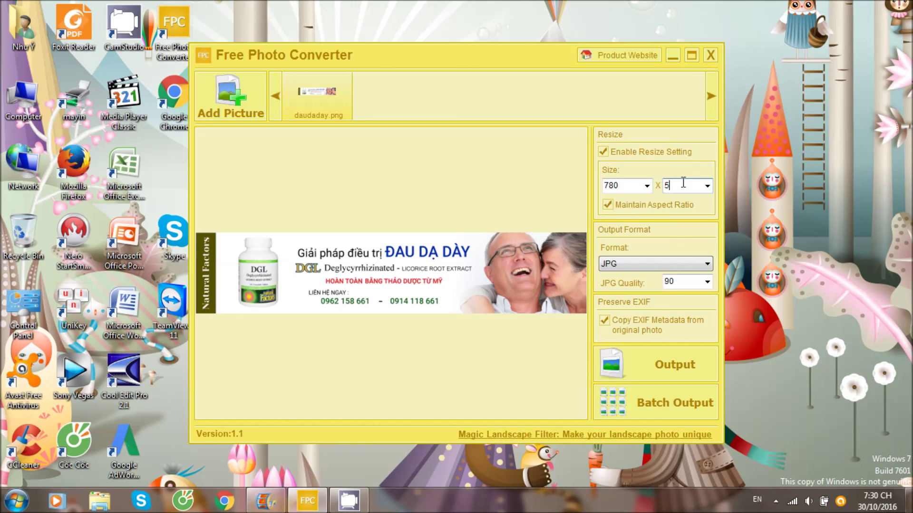
text(60)
- Try PNG as the output format, then set it back to JPG
click(694, 264)
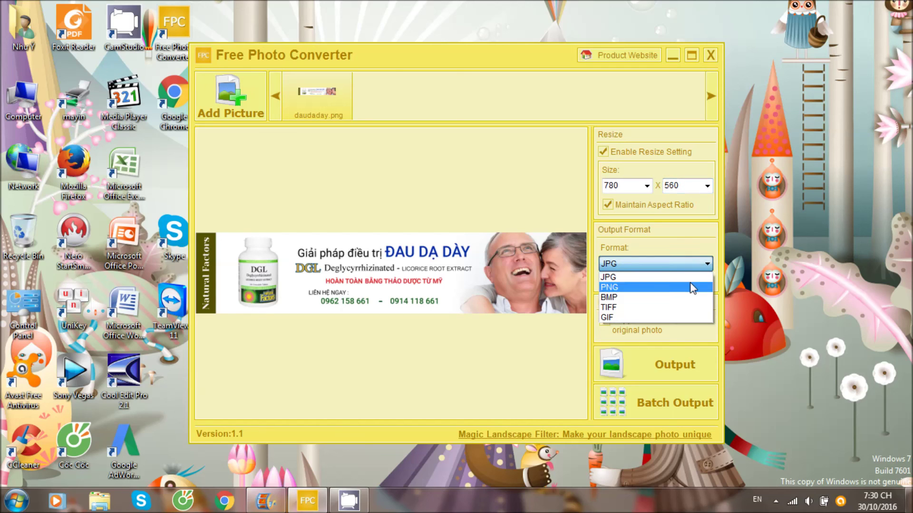
click(694, 278)
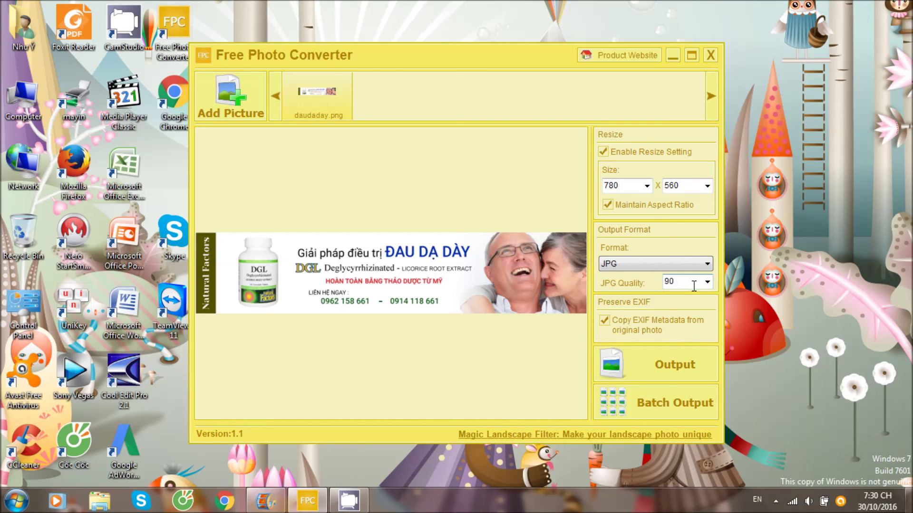
key(Down)
click(696, 264)
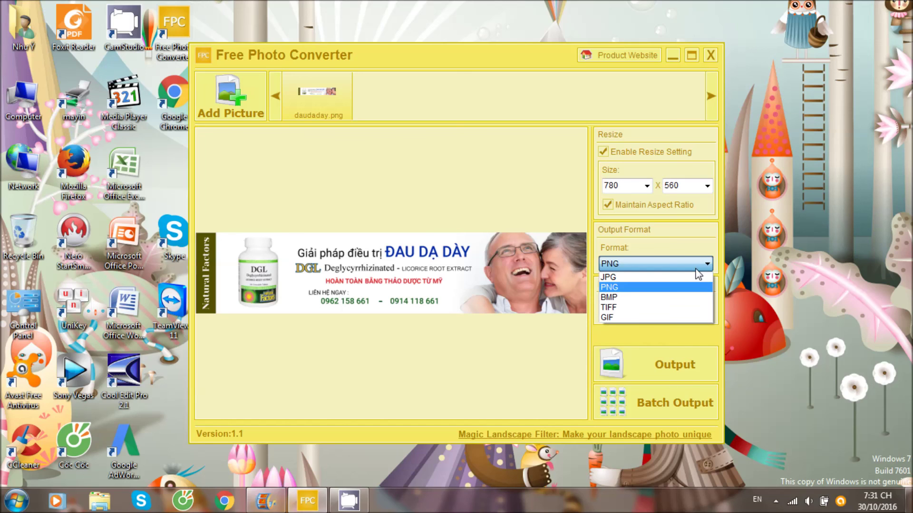
click(696, 276)
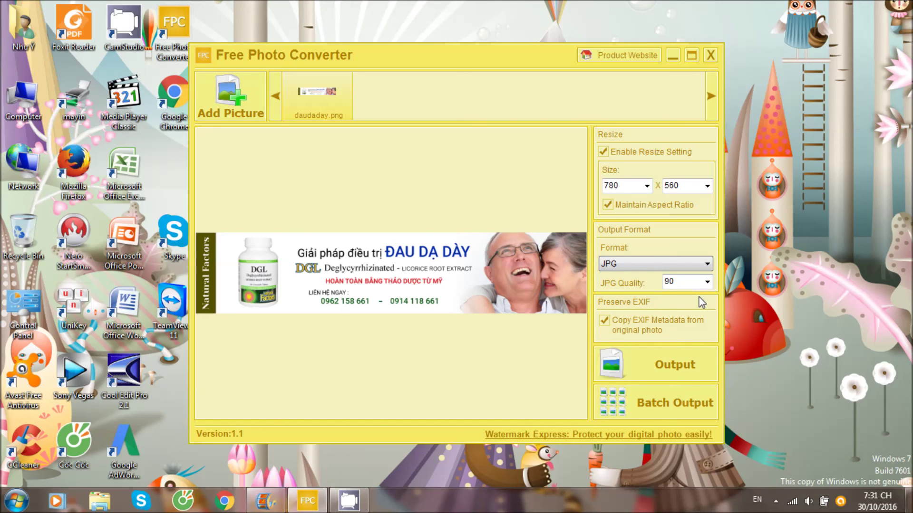
- Open the Save As dialog in D:\COVER FB and begin the file name 'daud'
click(677, 363)
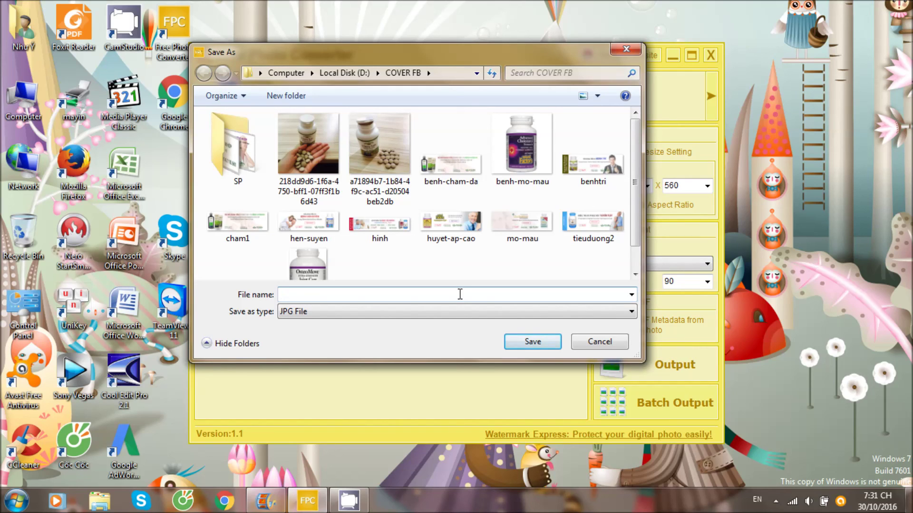
text(daud)
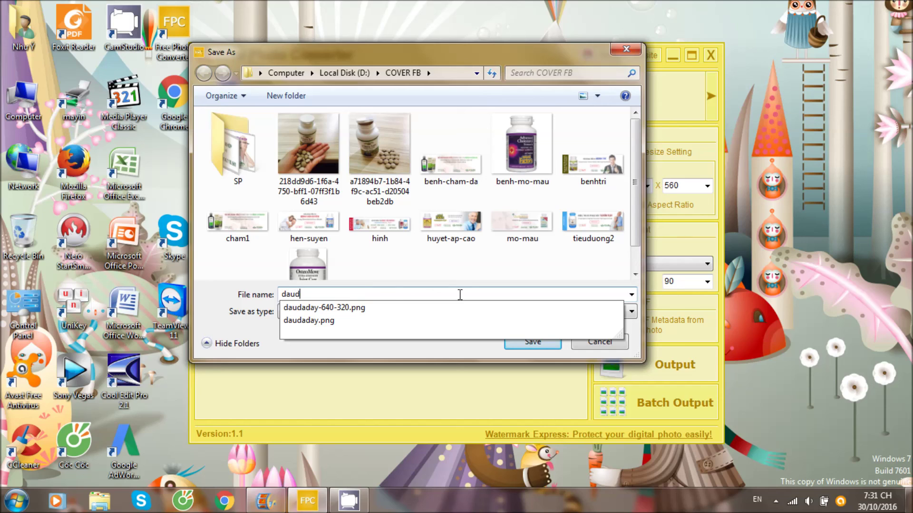
text(d)
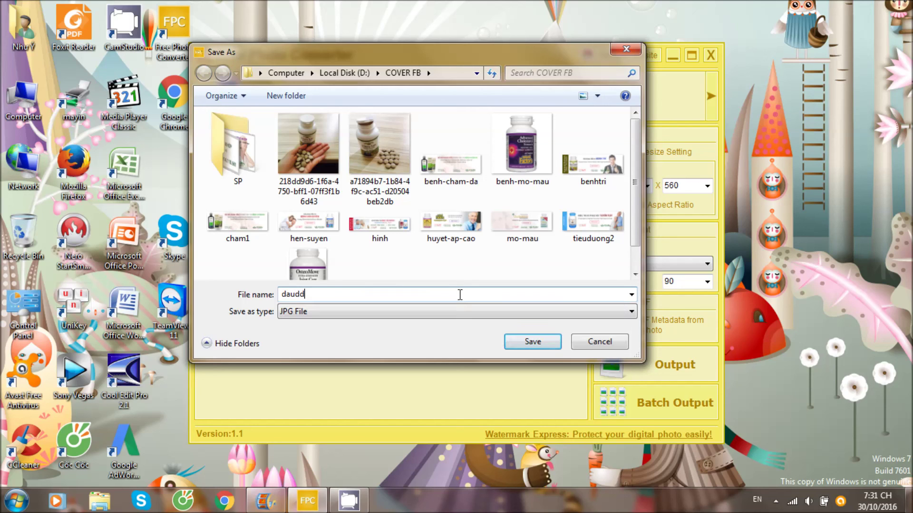